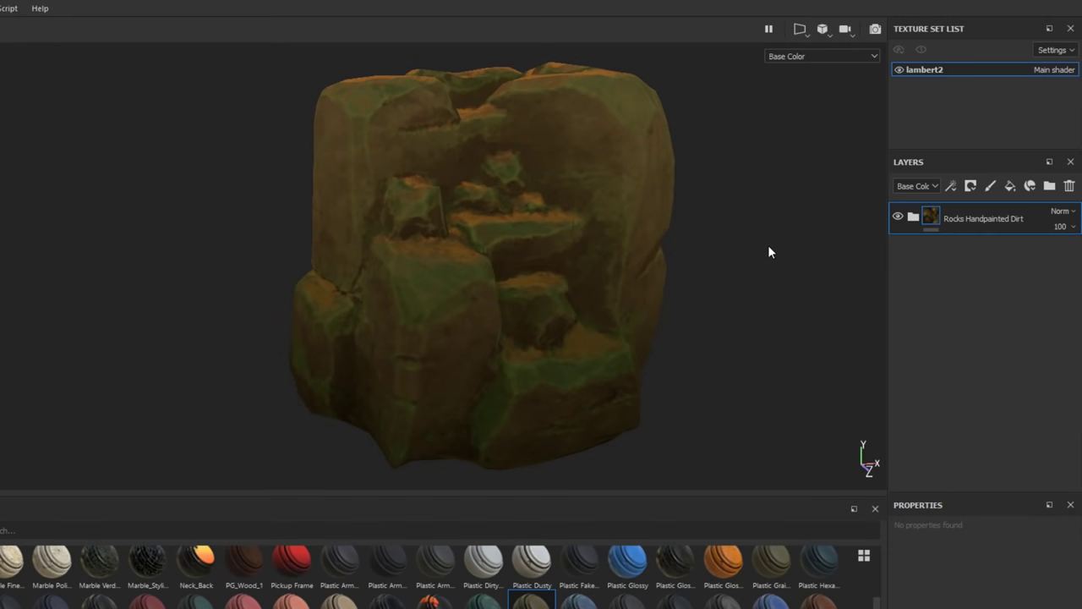
# Stack the mossy Rocks Handpainted material, then Rocks Handpainted Snow, above the rock's Dirt layer
pyautogui.moveTo(758, 251)
pyautogui.keyDown('shift'); pyautogui.mouseDown(button='right')
pyautogui.moveTo(713, 245)
pyautogui.moveTo(732, 244)
pyautogui.mouseUp(button='right'); pyautogui.keyUp('shift')
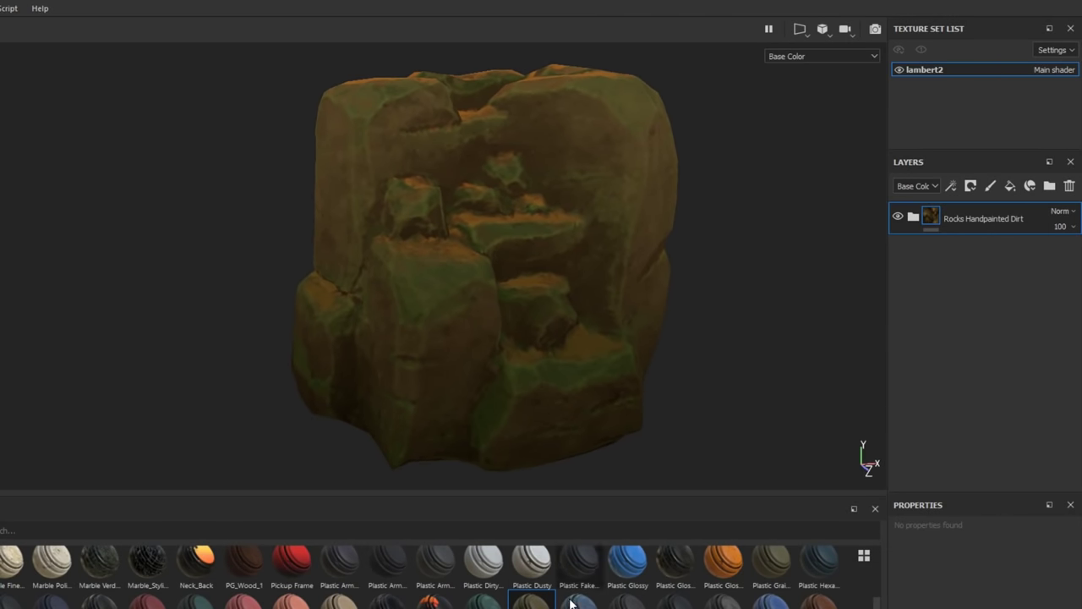
pyautogui.moveTo(483, 602); pyautogui.dragTo(906, 203)
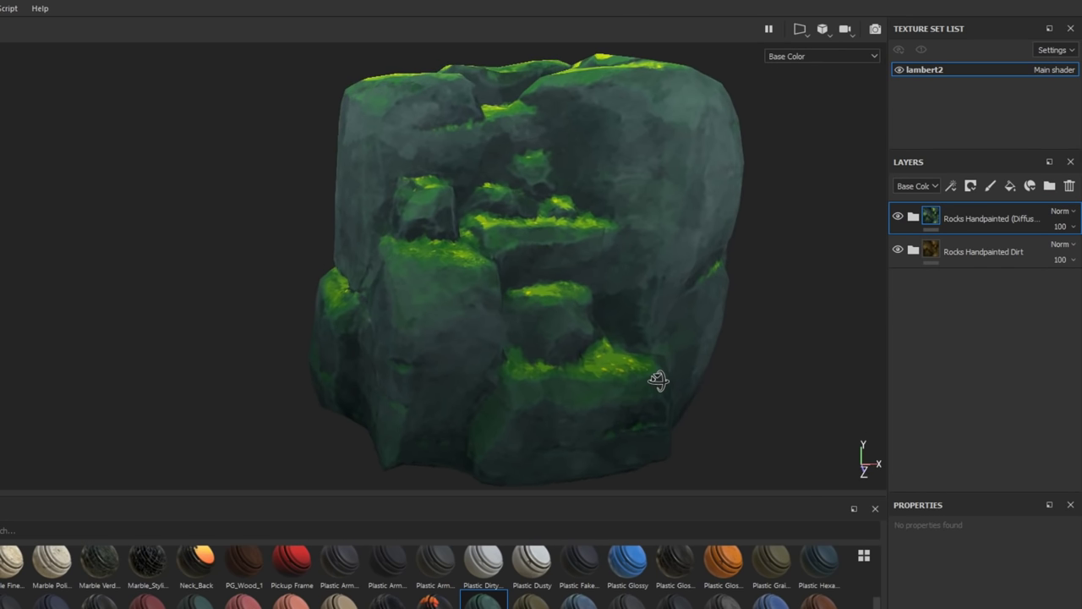
pyautogui.keyDown('alt'); pyautogui.moveTo(658, 381); pyautogui.dragTo(690, 398); pyautogui.keyUp('alt')
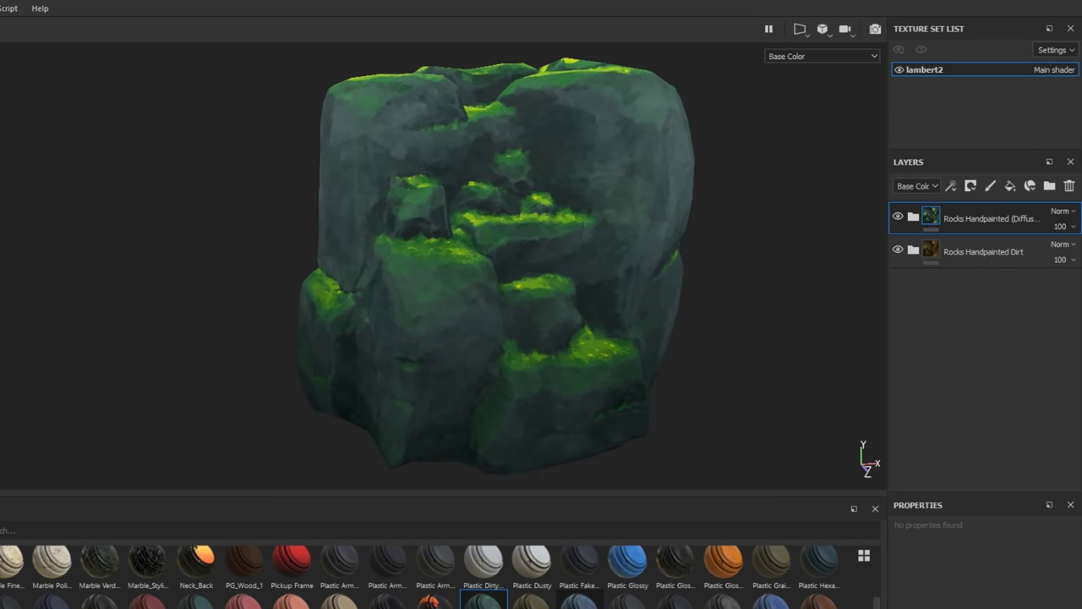
pyautogui.moveTo(579, 602); pyautogui.dragTo(914, 208)
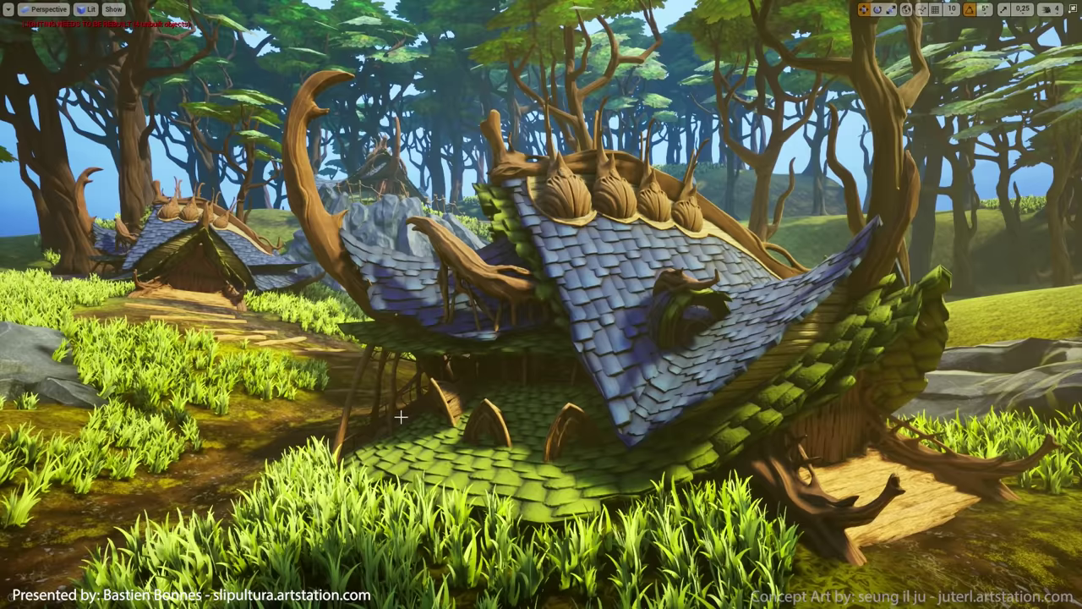
pyautogui.moveTo(401, 416); pyautogui.dragTo(400, 416, button='right')
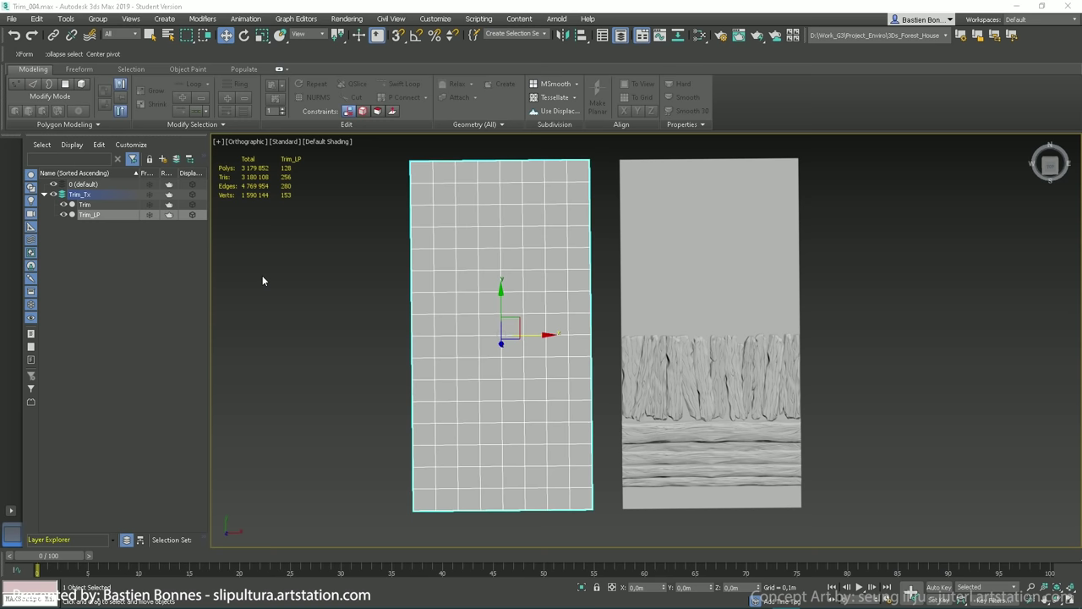
# Select and then deselect the sculpted plank plane in the SP_Trim project
pyautogui.click(728, 166)
pyautogui.click(871, 347)
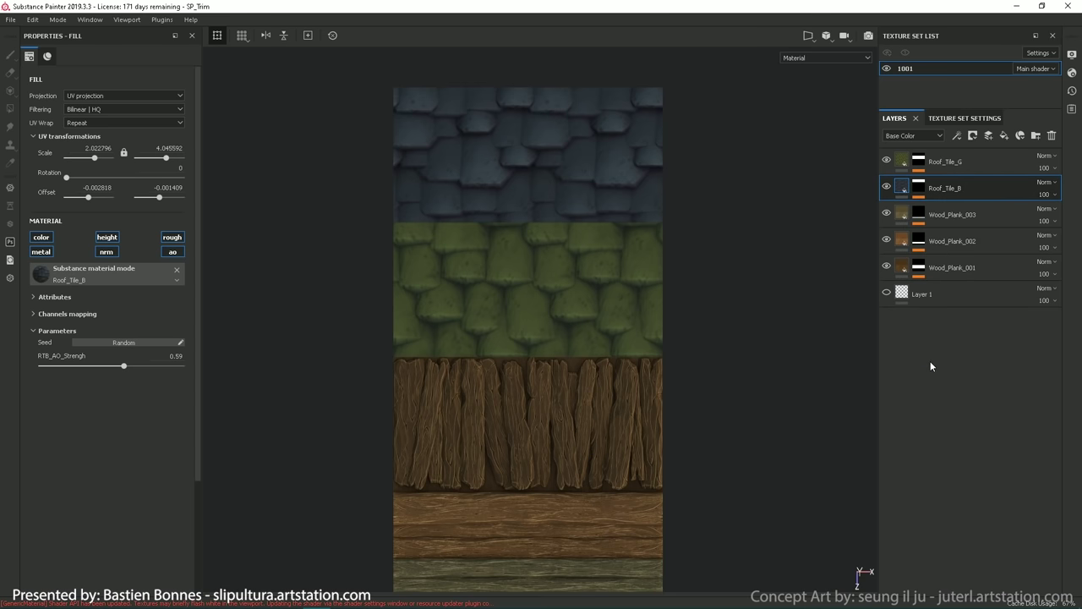
# Raise the Roof_Tile_B fill layer's UV scale to 2.6
pyautogui.moveTo(92, 155); pyautogui.dragTo(91, 158)
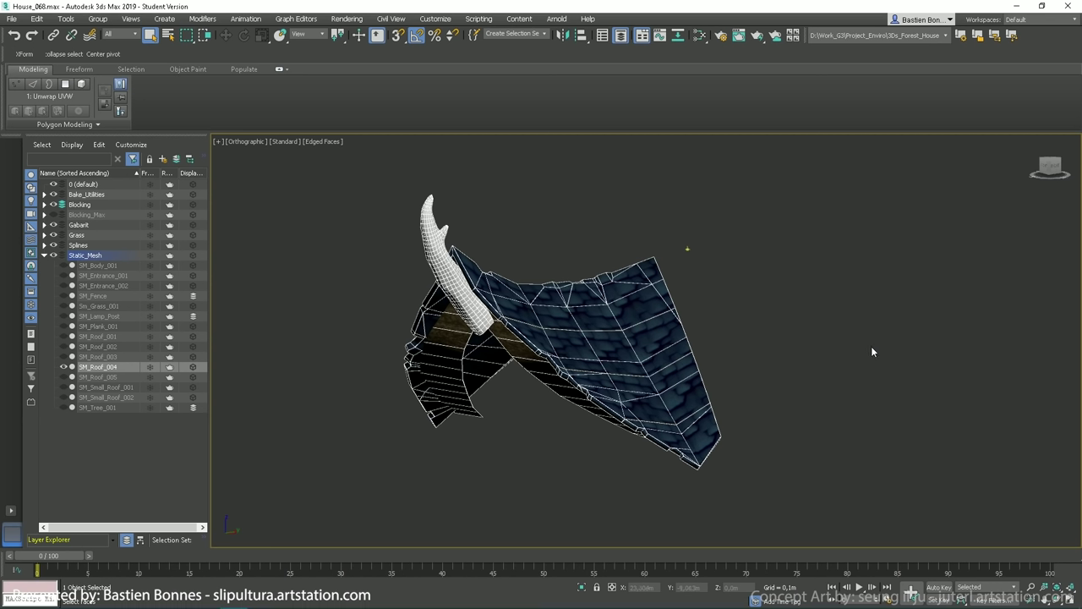
pyautogui.moveTo(829, 348)
pyautogui.keyDown('alt'); pyautogui.mouseDown(button='middle')
pyautogui.moveTo(836, 325)
pyautogui.moveTo(847, 326)
pyautogui.moveTo(854, 344)
pyautogui.moveTo(838, 344)
pyautogui.mouseUp(button='middle'); pyautogui.keyUp('alt')
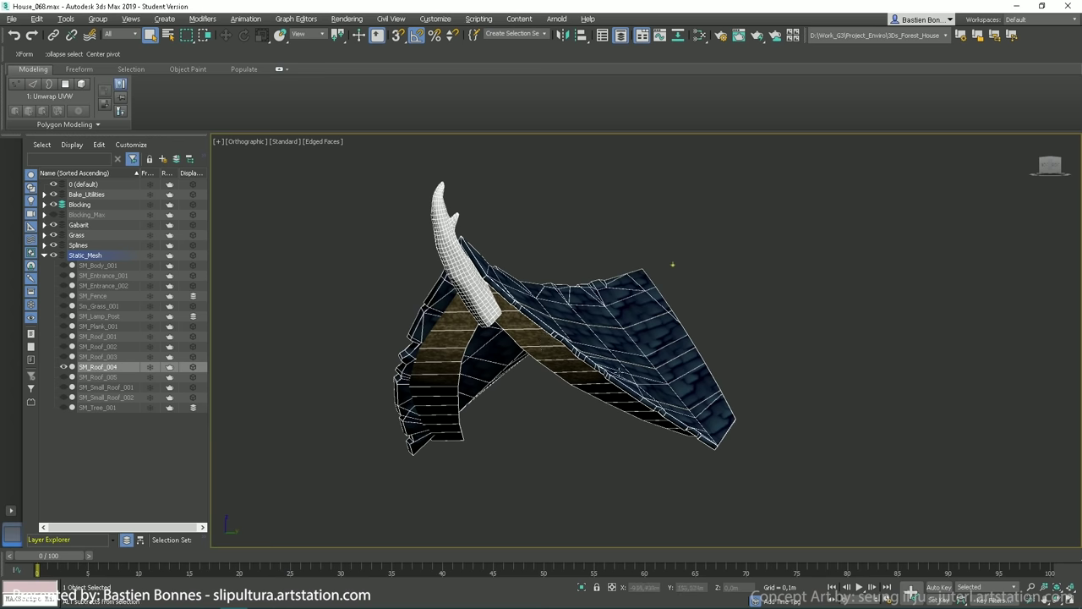
pyautogui.keyDown('alt'); pyautogui.moveTo(565, 369); pyautogui.dragTo(555, 348, button='middle'); pyautogui.keyUp('alt')
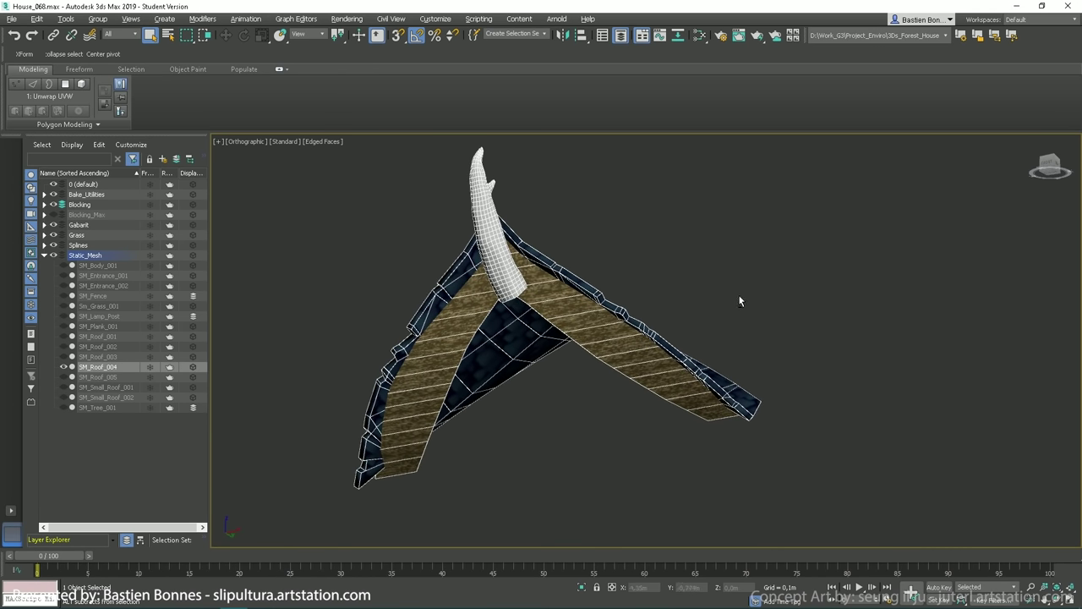
pyautogui.keyDown('alt'); pyautogui.moveTo(739, 296); pyautogui.dragTo(705, 323, button='middle'); pyautogui.keyUp('alt')
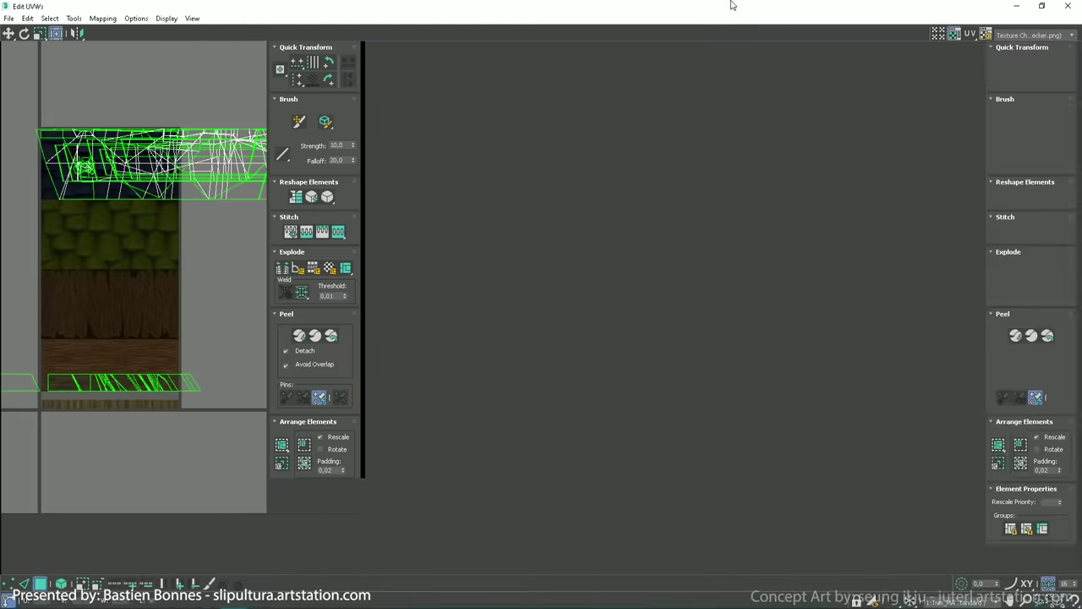
# Zoom out and back in on the roof UVs over the trim texture
pyautogui.scroll(-2, 592, 207)
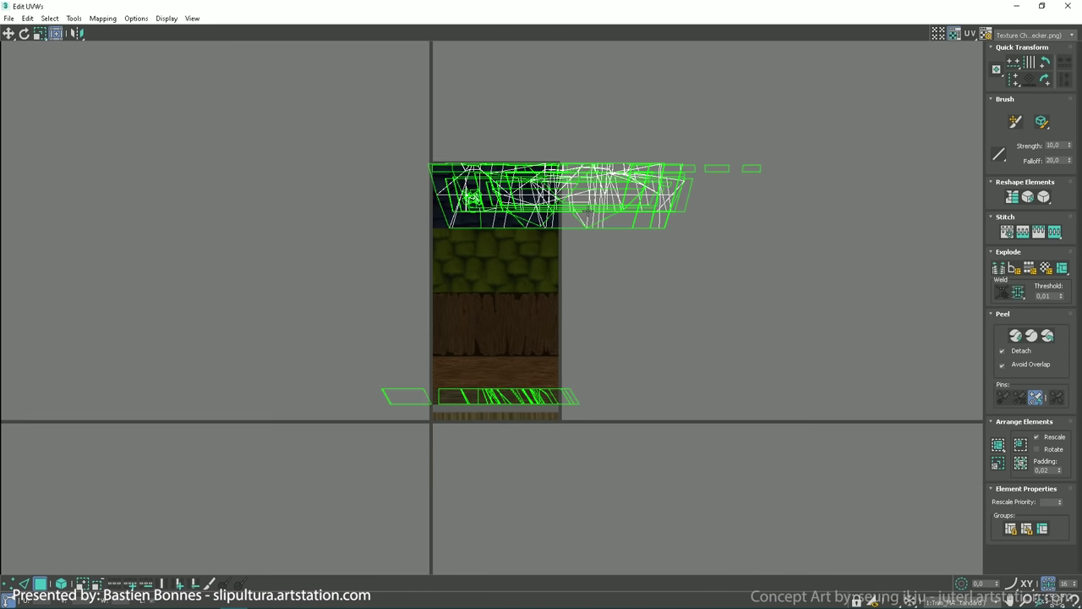
pyautogui.scroll(2, 562, 228)
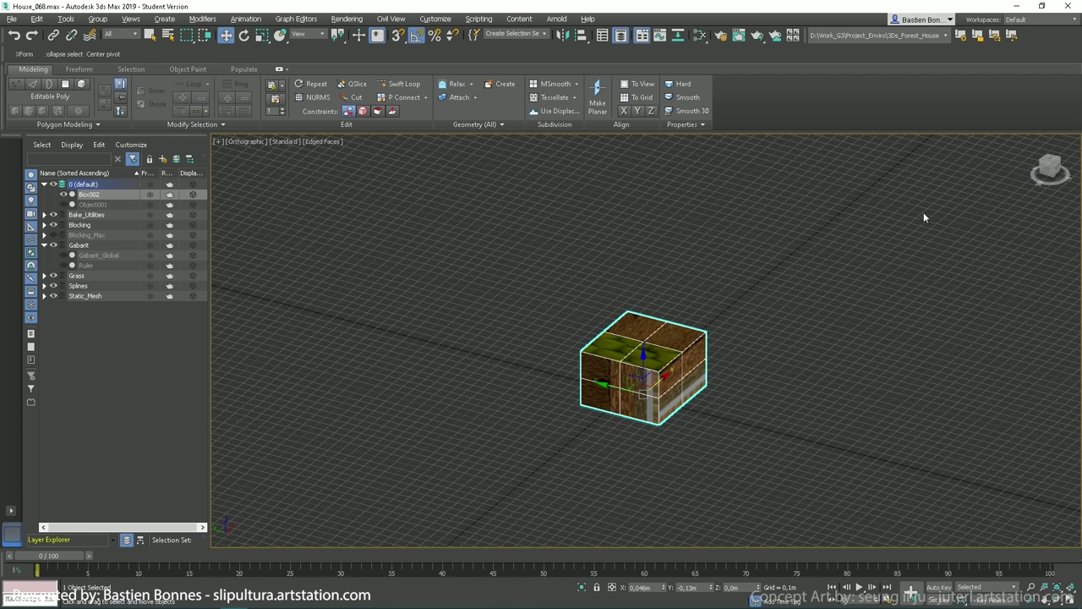
# Unhide the ground plane Object001 and frame it alongside the box
pyautogui.click(62, 204)
pyautogui.scroll(-5, 725, 402)
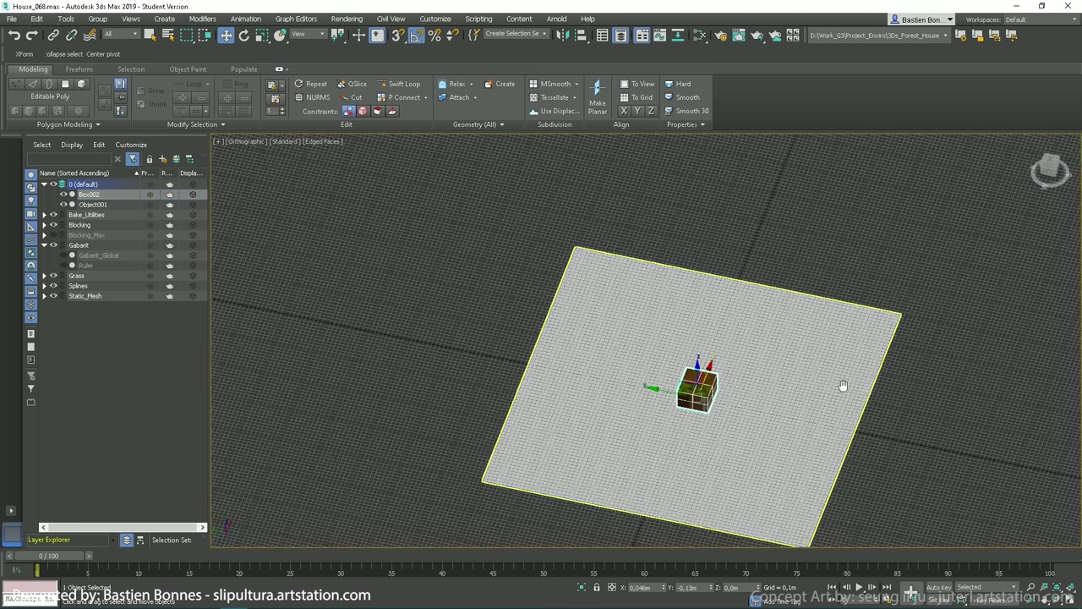
pyautogui.moveTo(840, 385); pyautogui.dragTo(749, 358, button='middle')
# Attach Object001 into Box002 and add an Unwrap UVW, opening Edit UVWs
pyautogui.press('4')
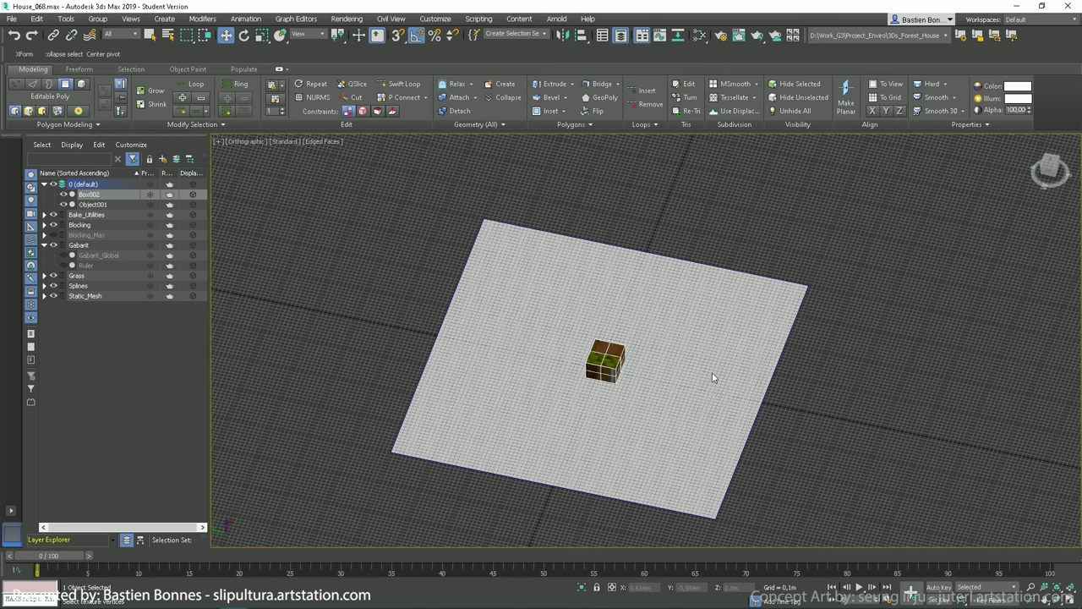
pyautogui.click(454, 97)
pyautogui.click(676, 367)
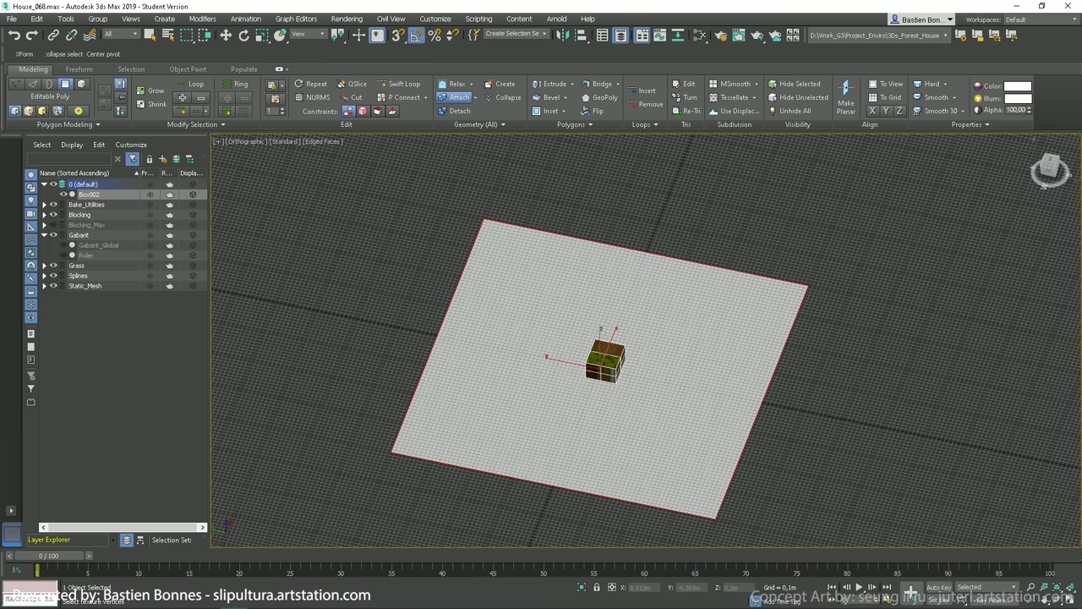
pyautogui.press('w')
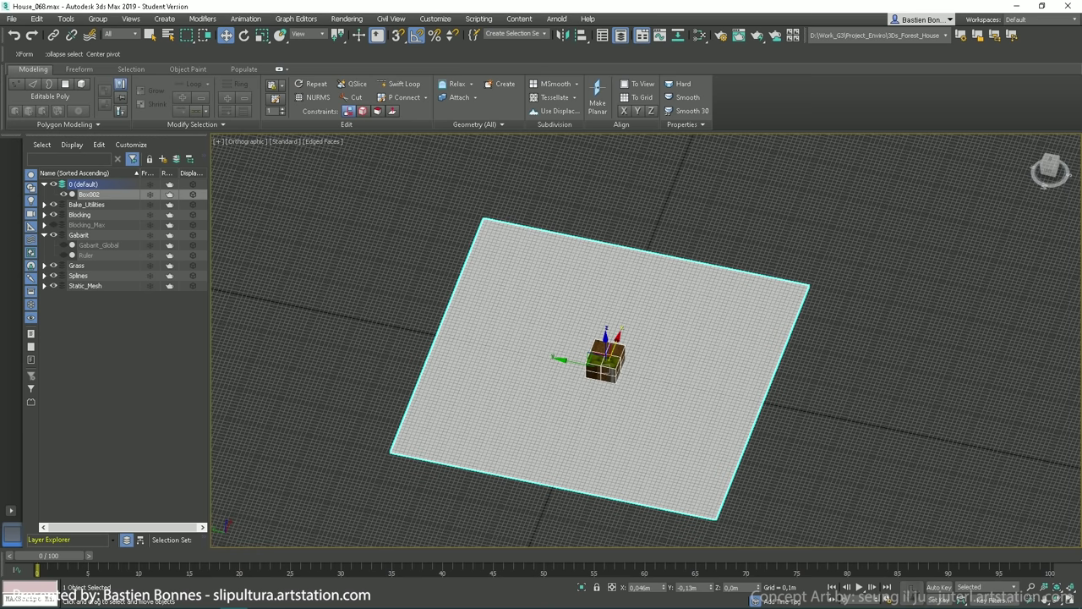
pyautogui.press('u')
pyautogui.hotkey('ctrl', 'e')
# Select all UV faces and Pack Normalize them into one square
pyautogui.moveTo(33, 173); pyautogui.dragTo(214, 370)
pyautogui.moveTo(214, 265); pyautogui.dragTo(234, 222, button='middle')
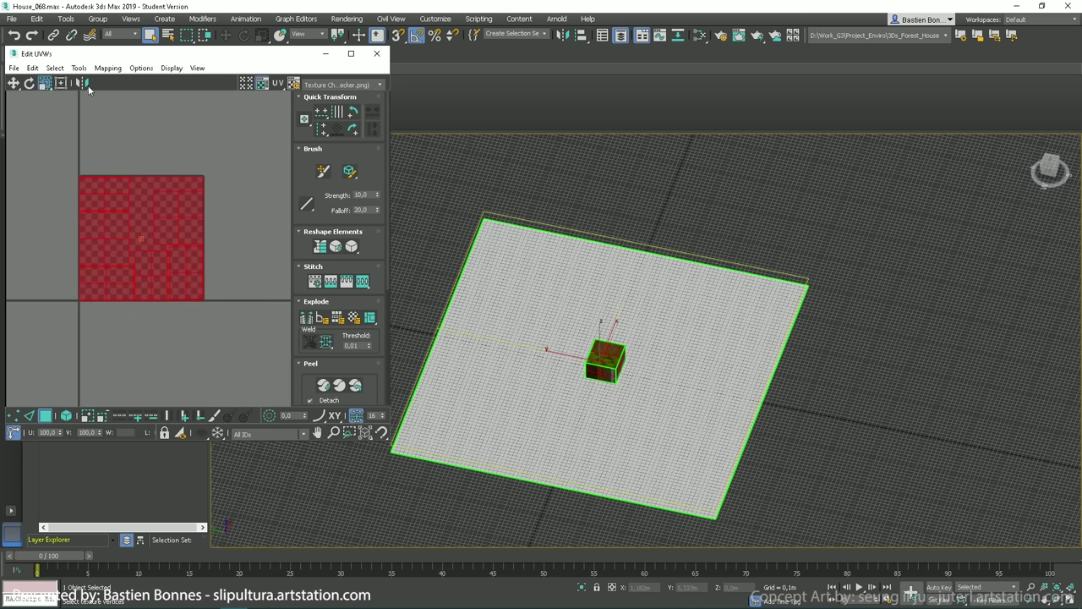
pyautogui.scroll(-5, 321, 338)
pyautogui.click(307, 324)
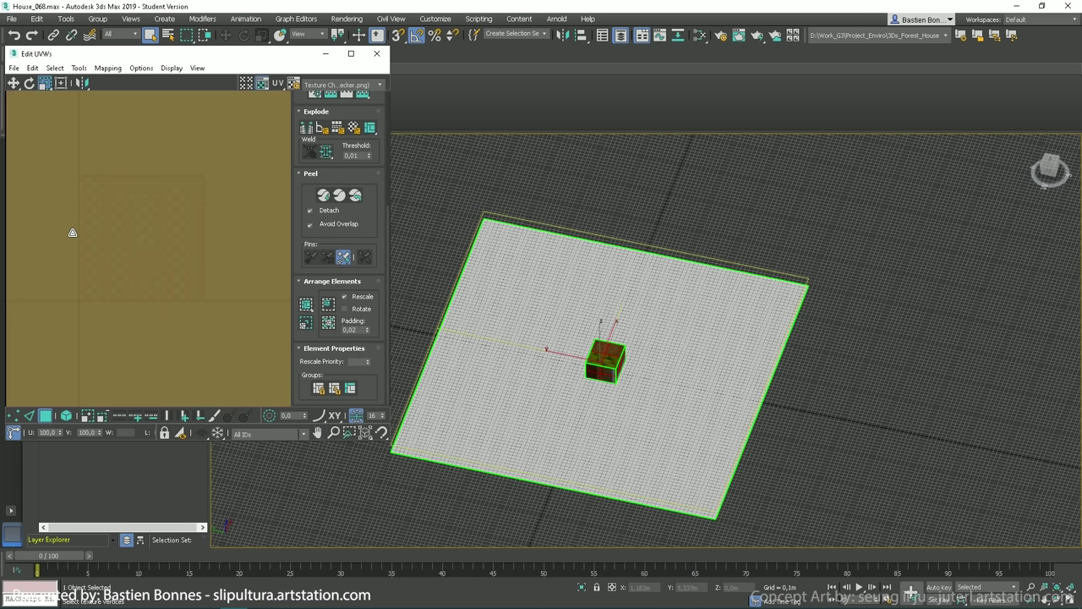
pyautogui.scroll(-2, 113, 222)
pyautogui.moveTo(112, 200); pyautogui.dragTo(144, 202, button='middle')
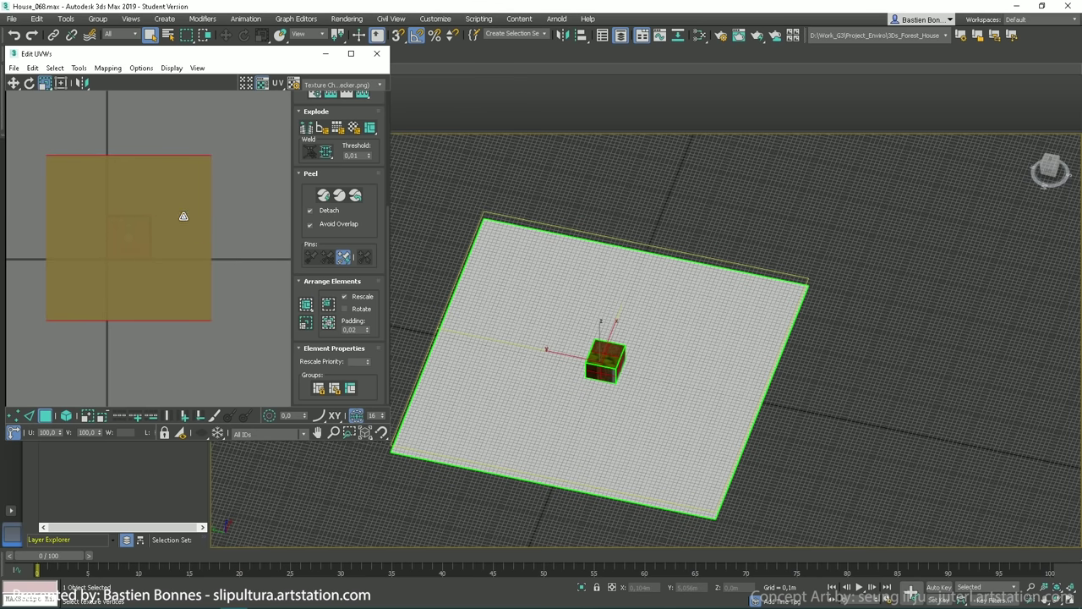
# Scale the packed UVs down into a small cluster and clear the selection
pyautogui.moveTo(181, 217); pyautogui.dragTo(69, 295)
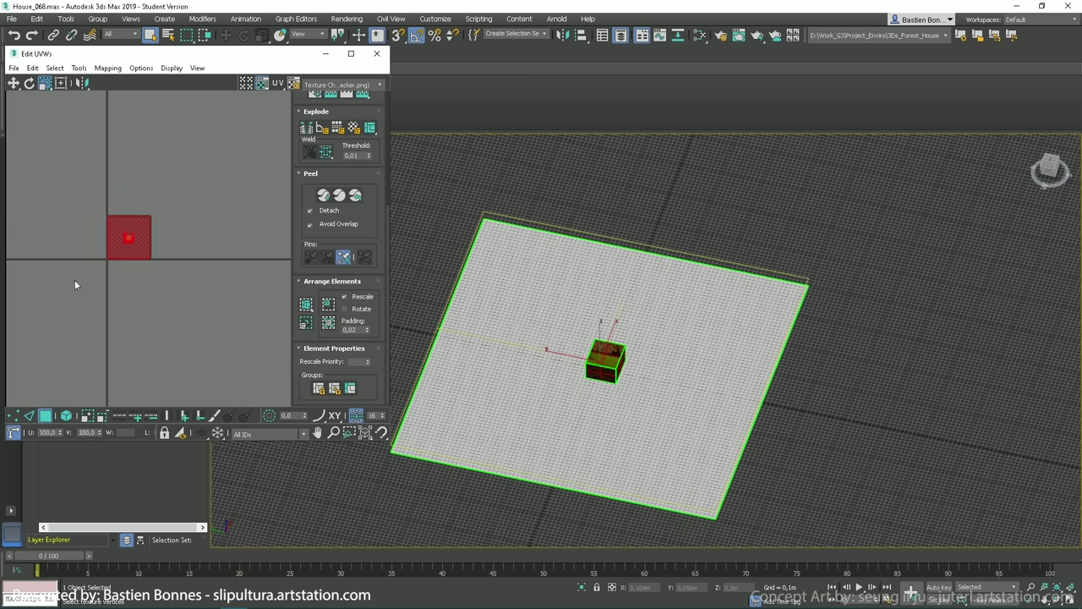
pyautogui.scroll(6, 131, 228)
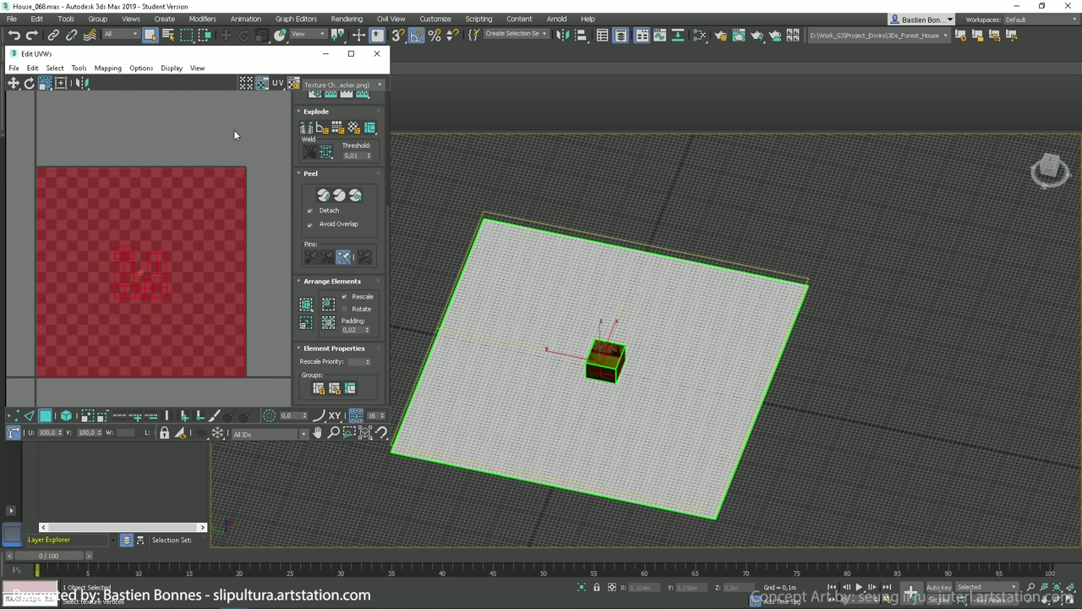
pyautogui.click(189, 133)
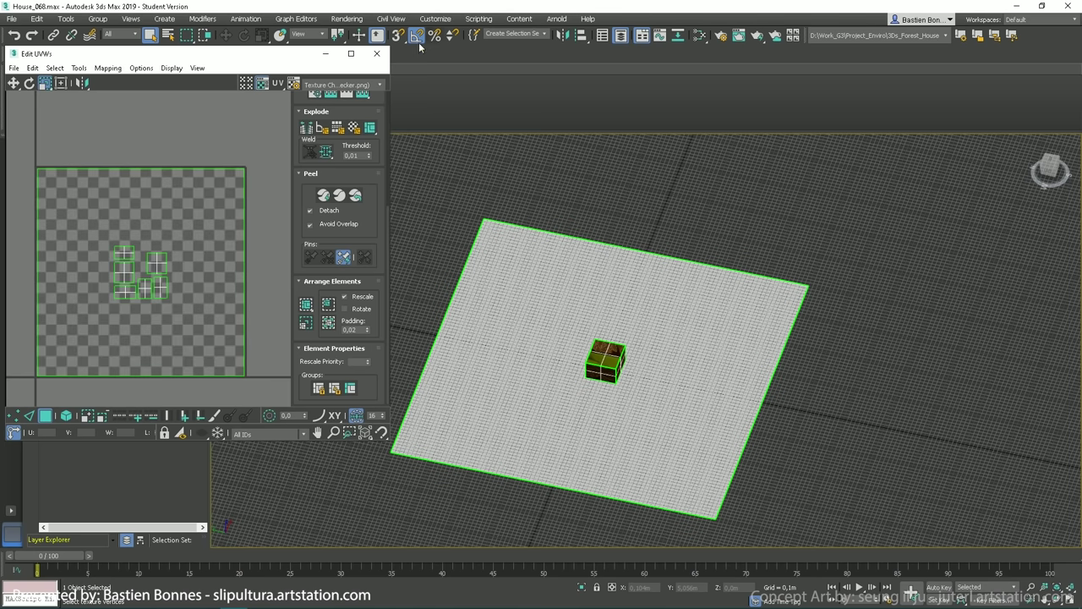
# Detach the ground plane polygon from Box002 as Object001 and hide it
pyautogui.click(377, 55)
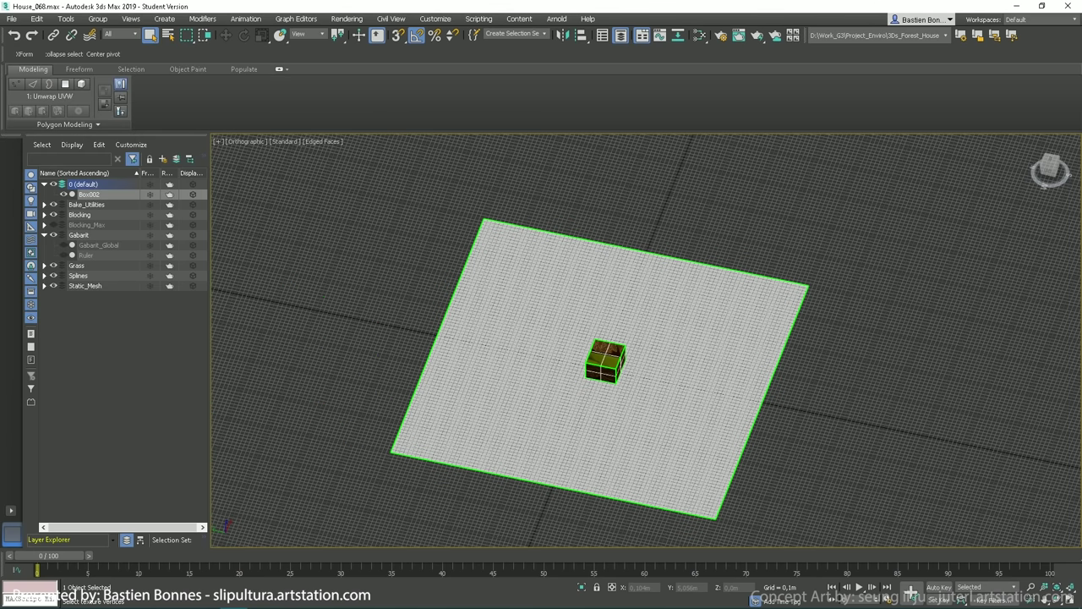
pyautogui.click(48, 54)
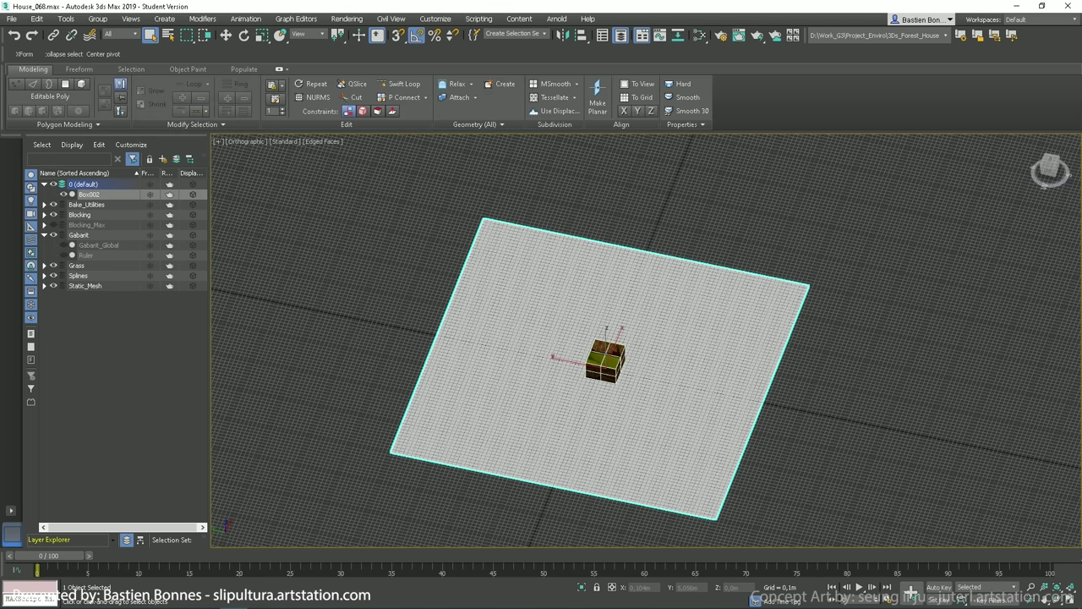
pyautogui.press('4')
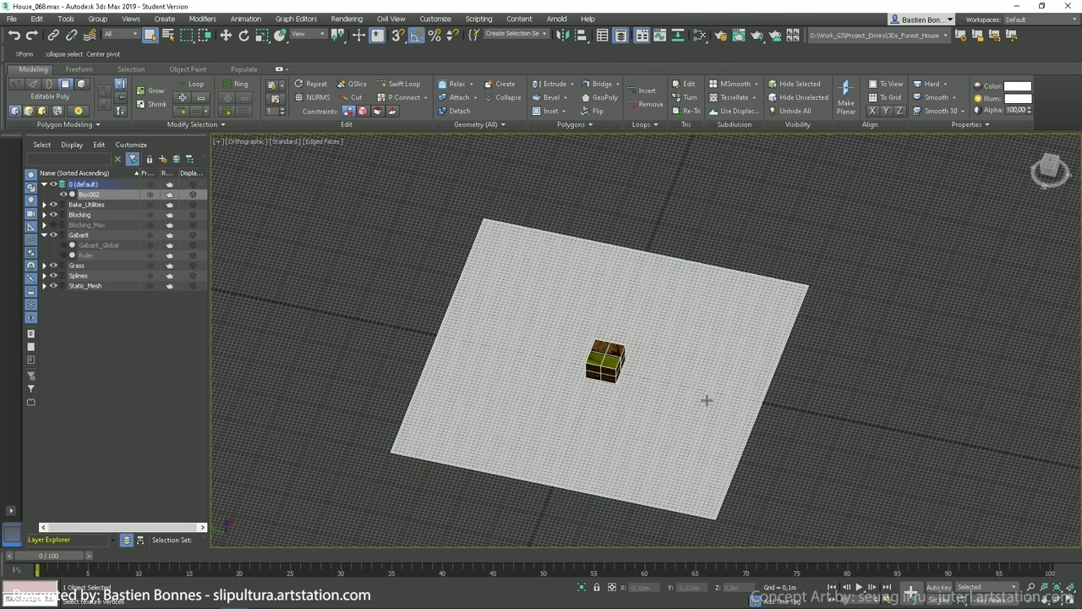
pyautogui.click(707, 399)
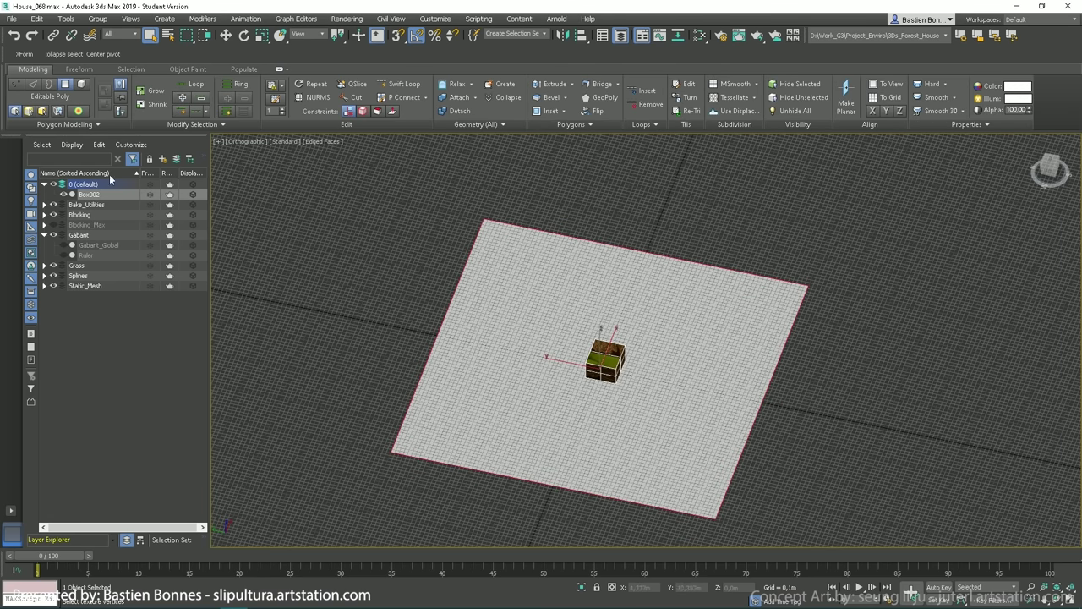
pyautogui.hotkey('alt', 'd')
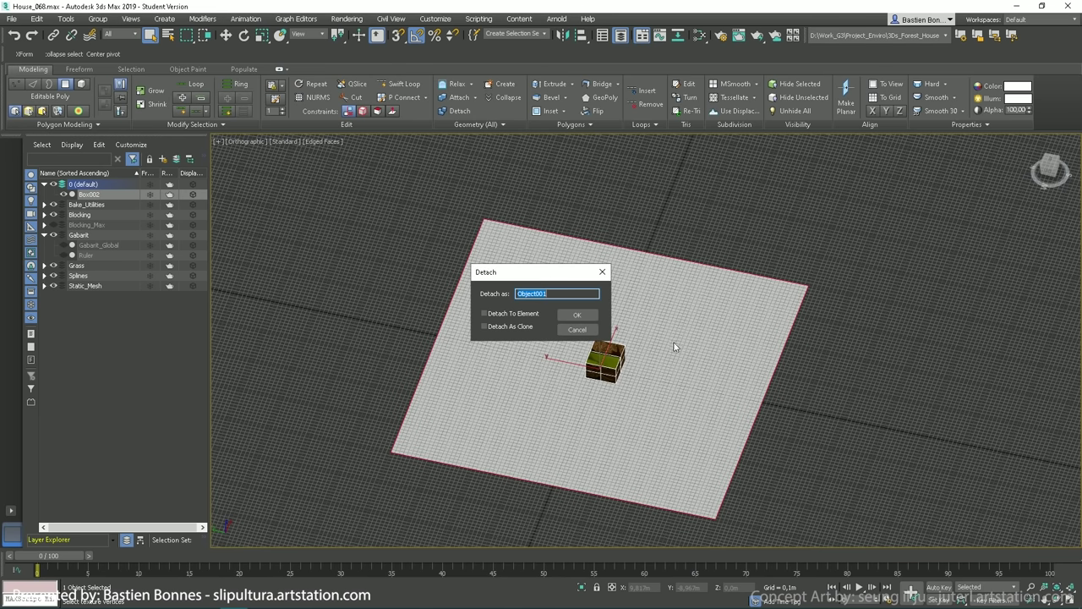
pyautogui.click(580, 314)
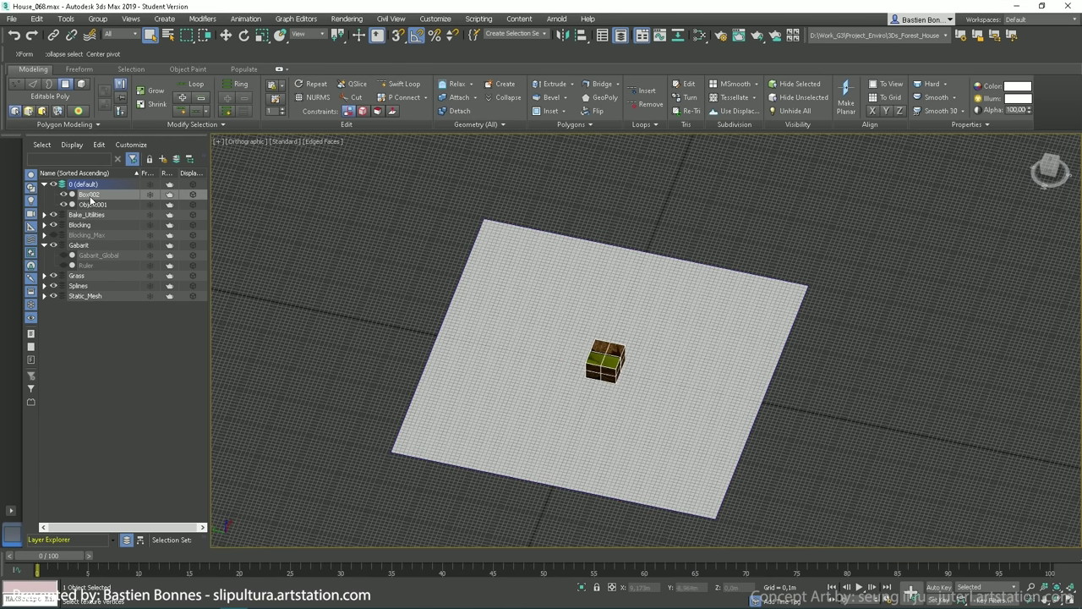
pyautogui.click(64, 204)
pyautogui.scroll(3, 556, 372)
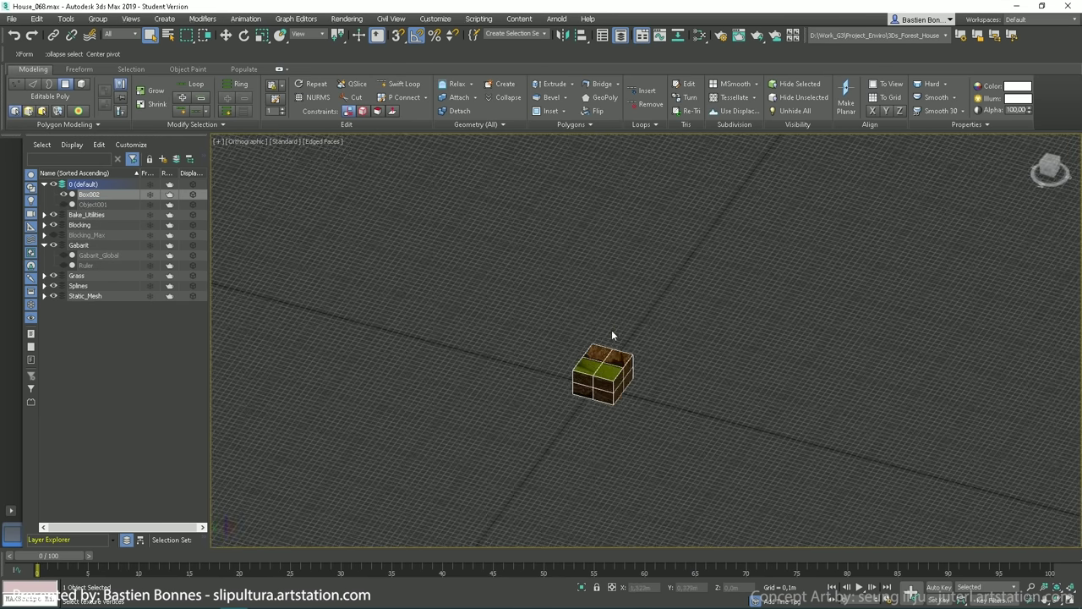
# Add Unwrap UVW to the box and show its UVs over Map #0 (PS_Trim.psd) in an enlarged editor
pyautogui.press('4')
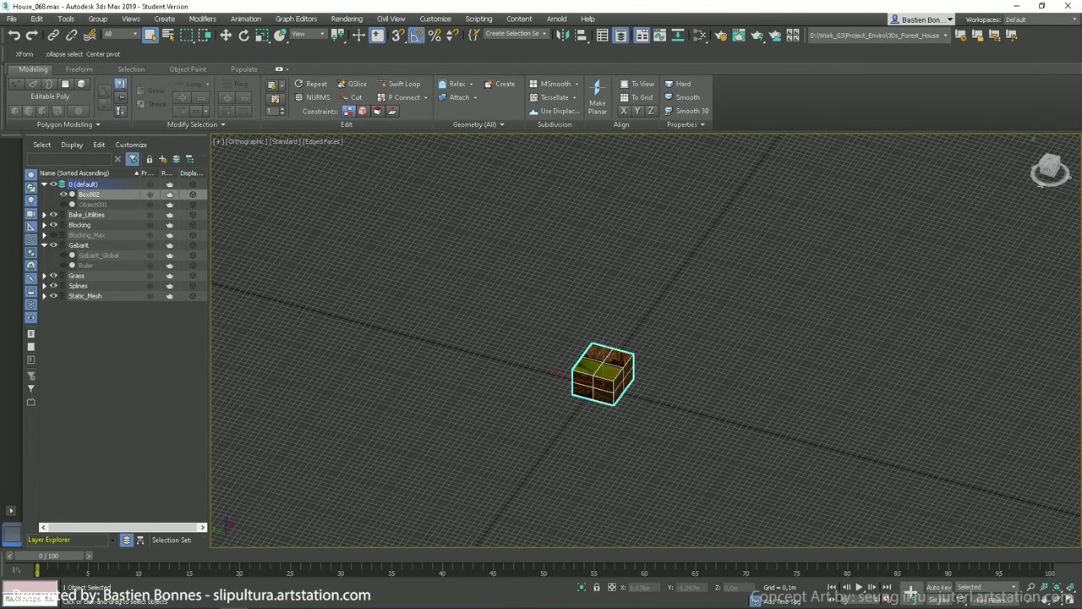
pyautogui.press('u')
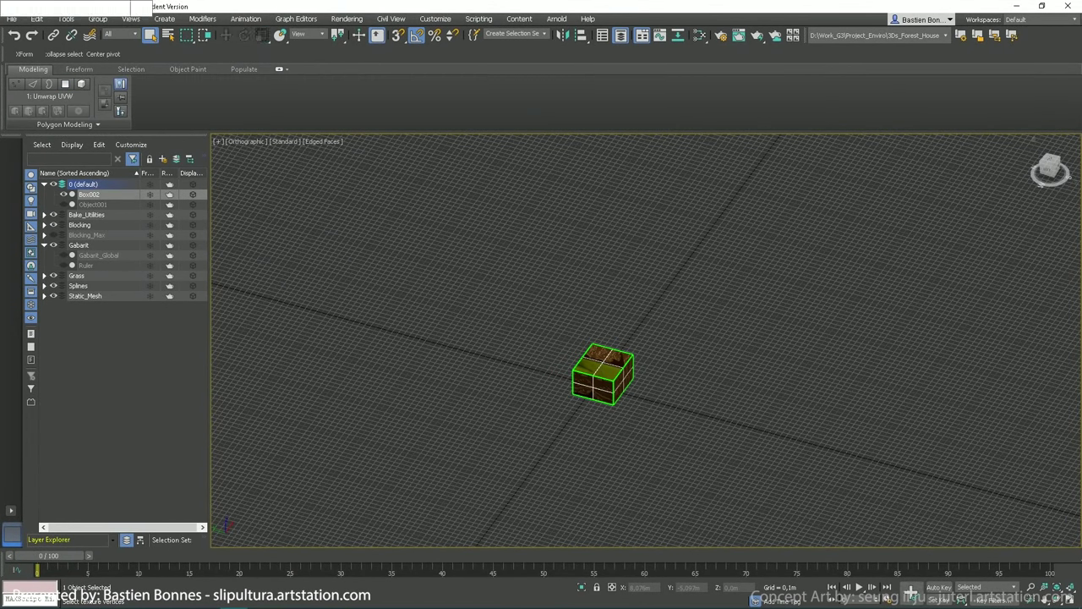
pyautogui.hotkey('ctrl', 'e')
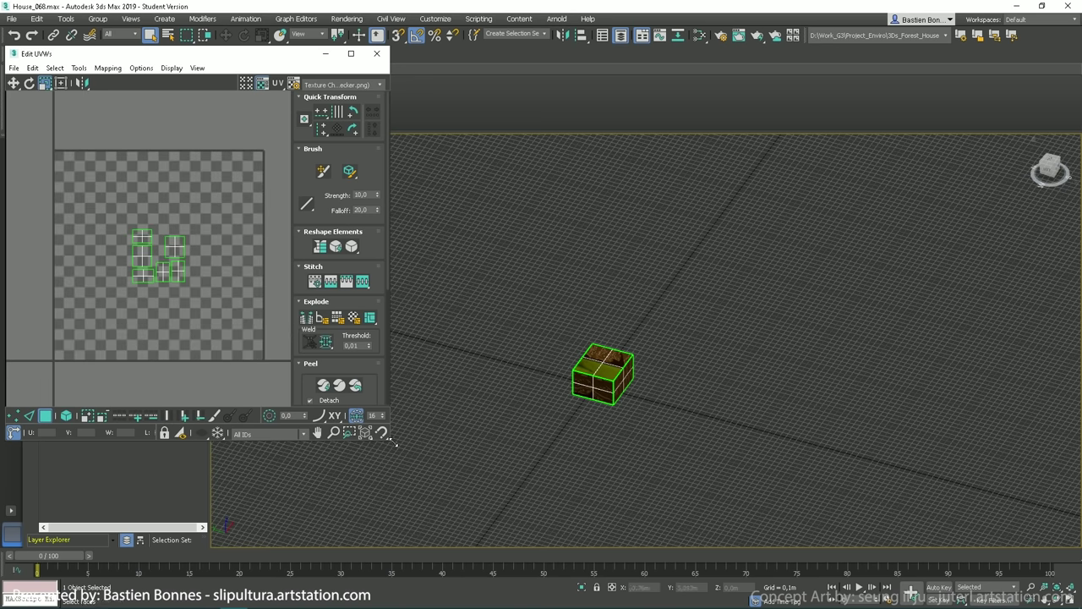
pyautogui.moveTo(391, 441); pyautogui.dragTo(472, 562)
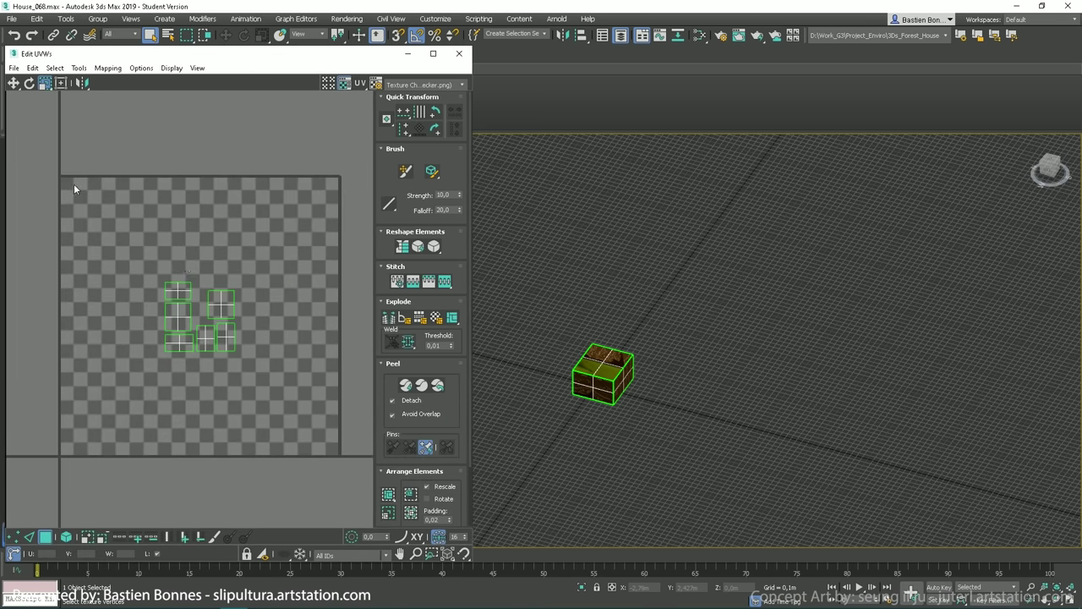
pyautogui.click(421, 85)
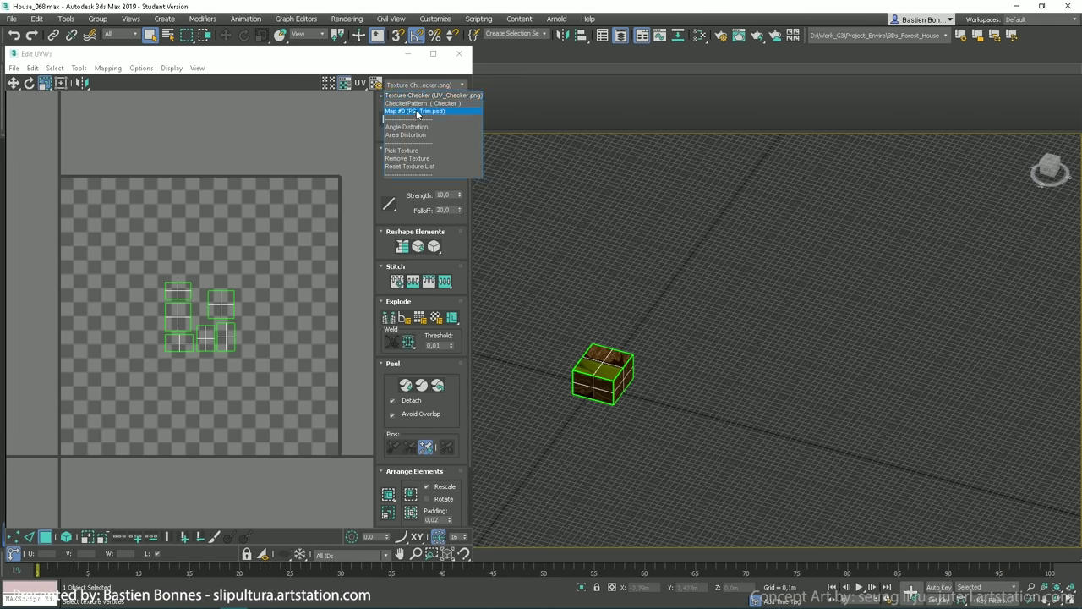
pyautogui.click(417, 112)
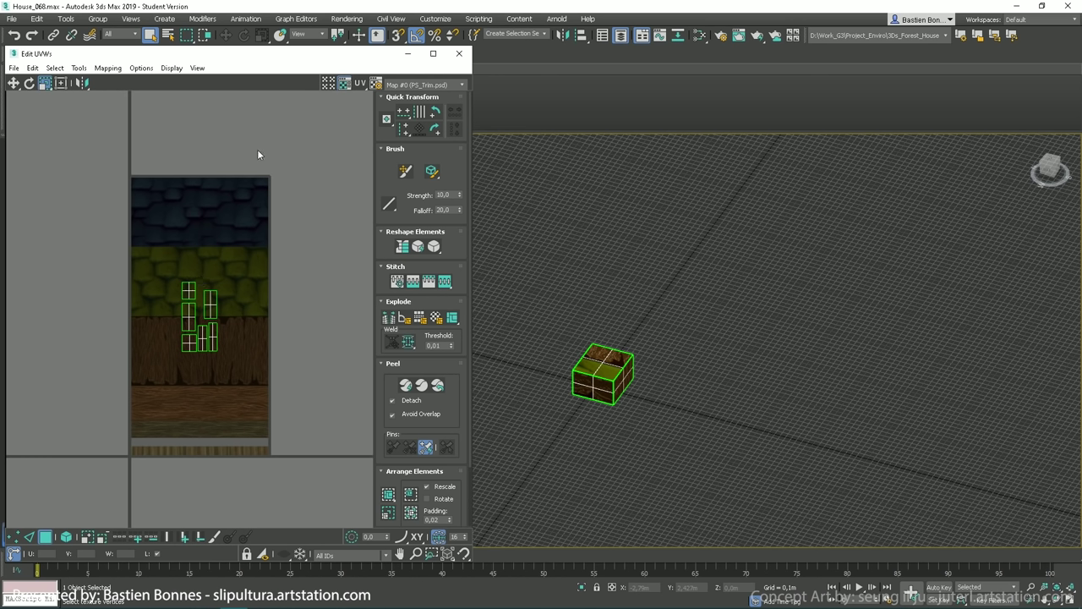
# Turn on Percent Snap
pyautogui.rightClick(436, 40)
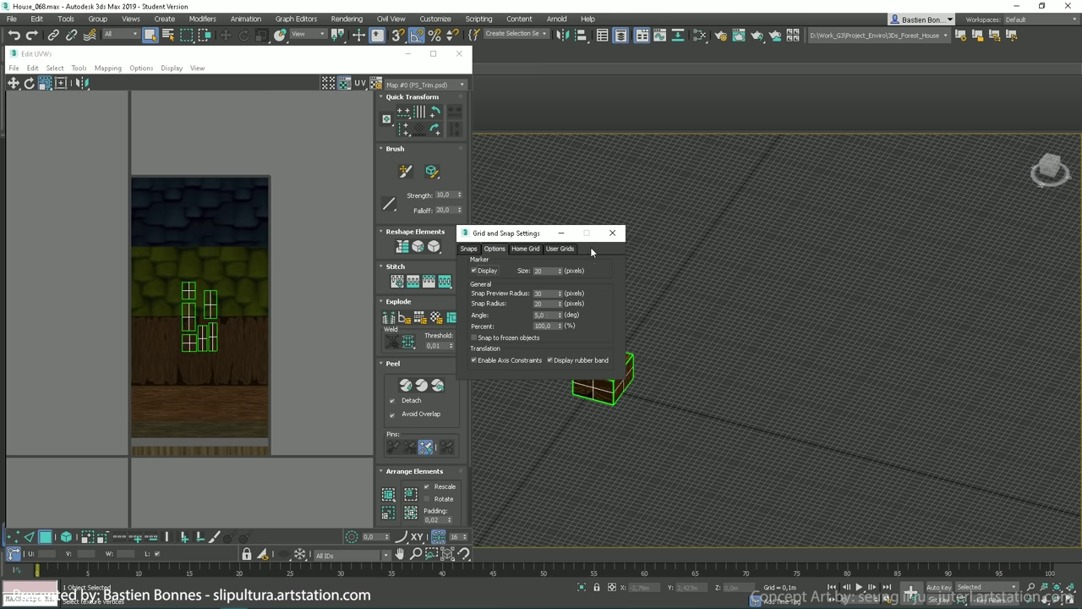
pyautogui.click(612, 232)
pyautogui.click(434, 34)
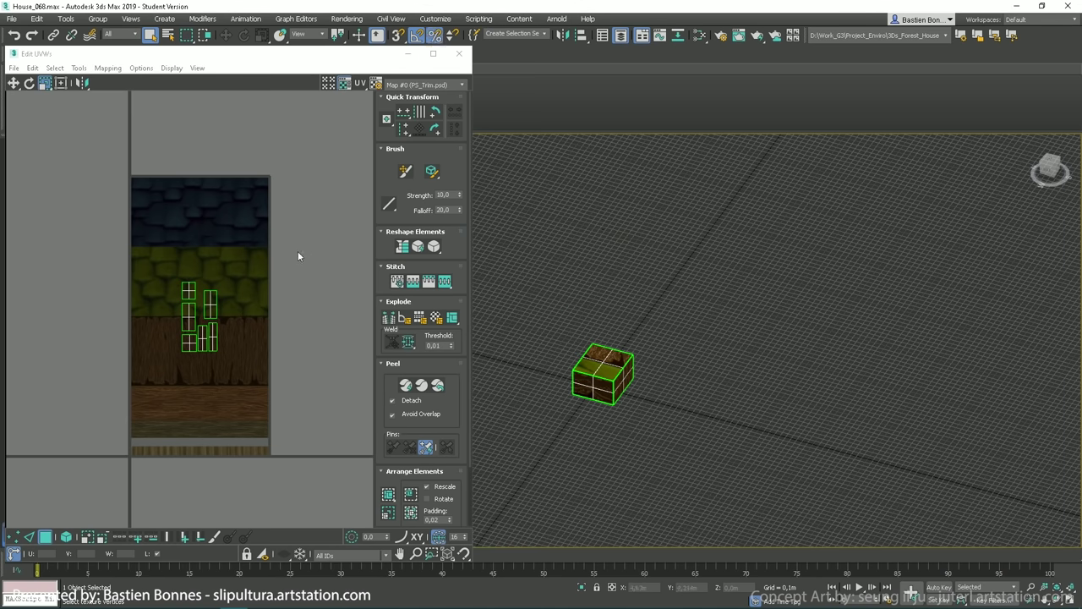
# Scale up all of the box's UV islands with Freeform Mode
pyautogui.moveTo(155, 257); pyautogui.dragTo(215, 311)
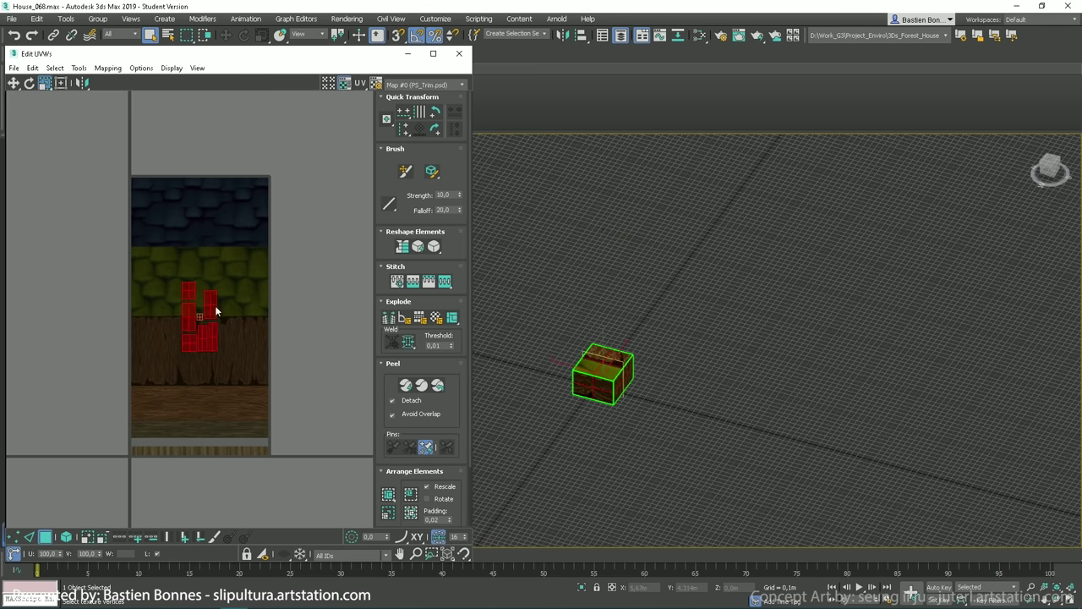
pyautogui.click(61, 83)
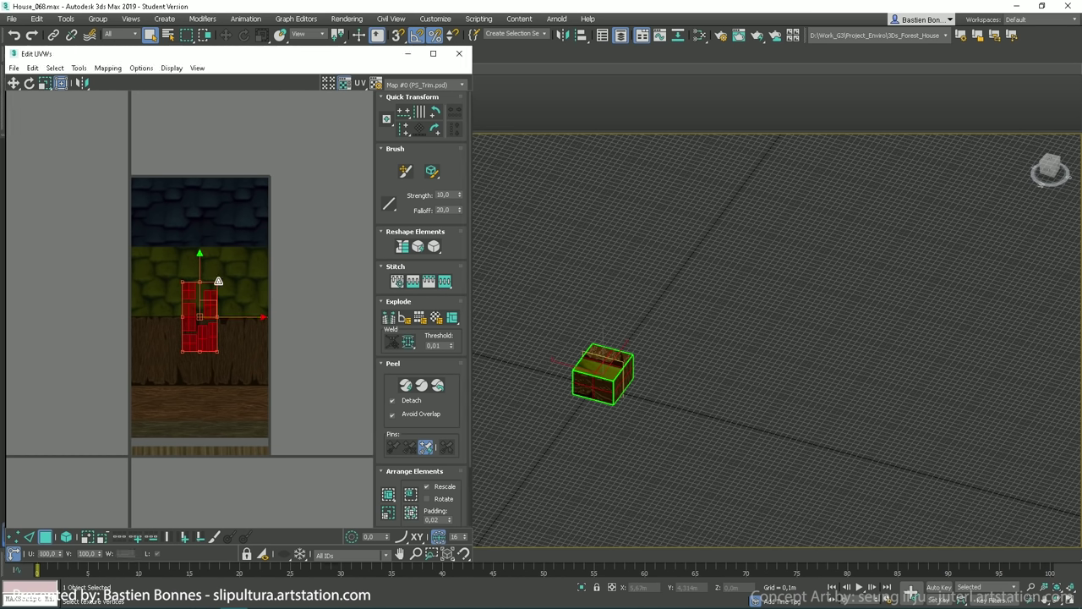
pyautogui.moveTo(218, 281); pyautogui.dragTo(252, 282)
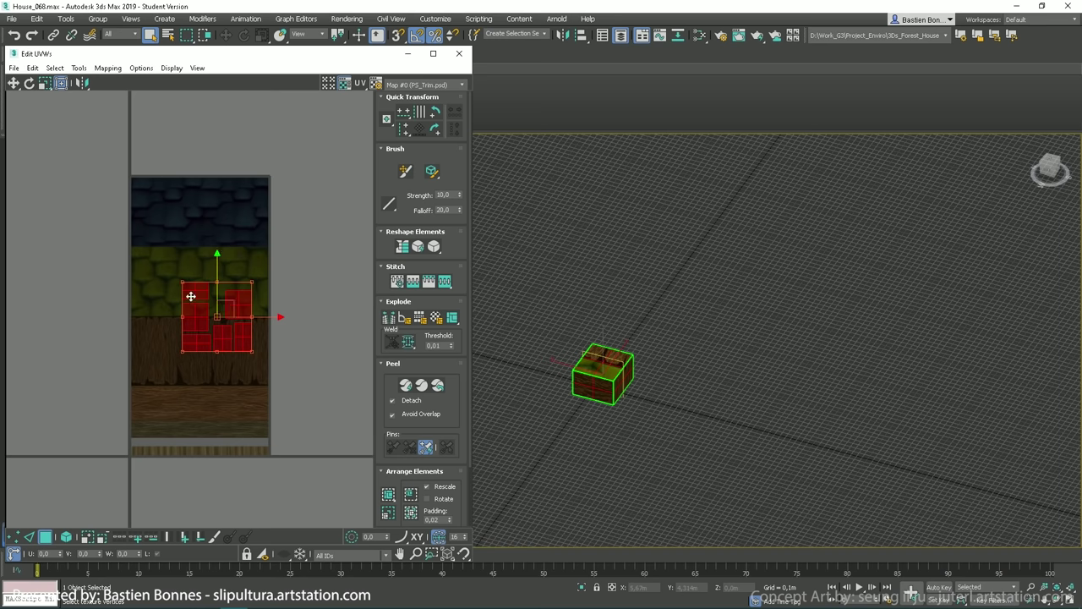
pyautogui.click(295, 270)
pyautogui.scroll(3, 210, 319)
pyautogui.scroll(-1, 210, 319)
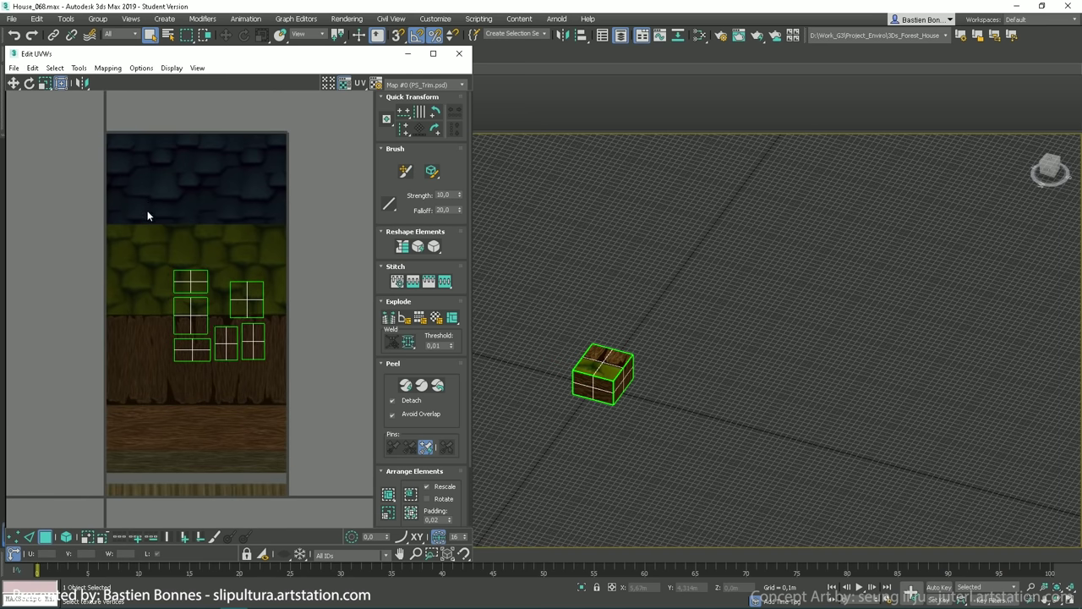
# Move the upper-right UV island up onto the dark stone strip and close Edit UVWs
pyautogui.click(250, 289)
pyautogui.moveTo(249, 288); pyautogui.dragTo(244, 243)
pyautogui.click(459, 54)
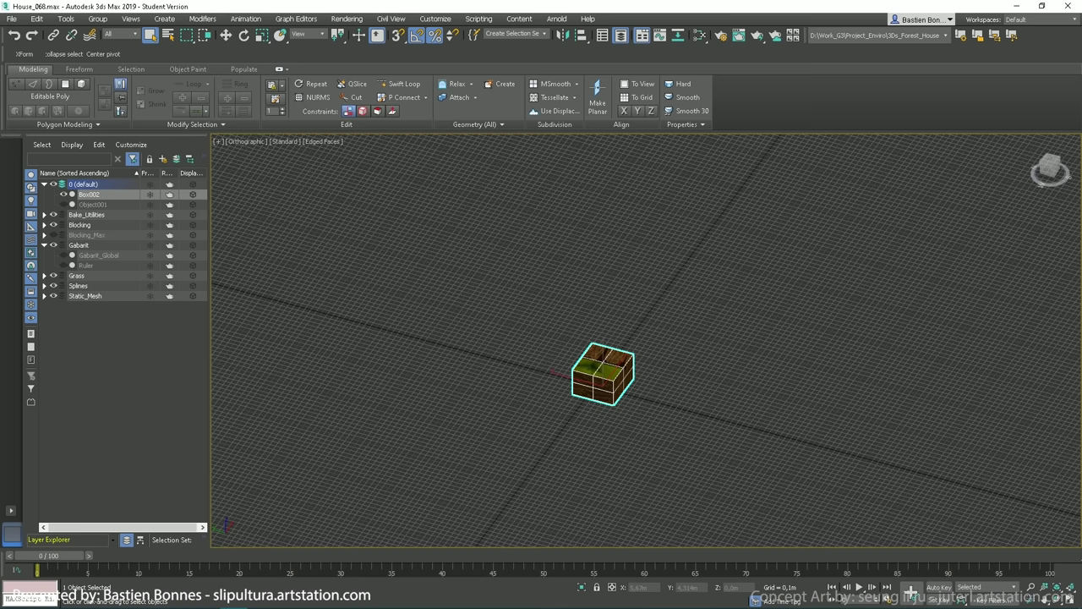
# Zoom and pan the viewport to reframe the textured box
pyautogui.scroll(5, 620, 311)
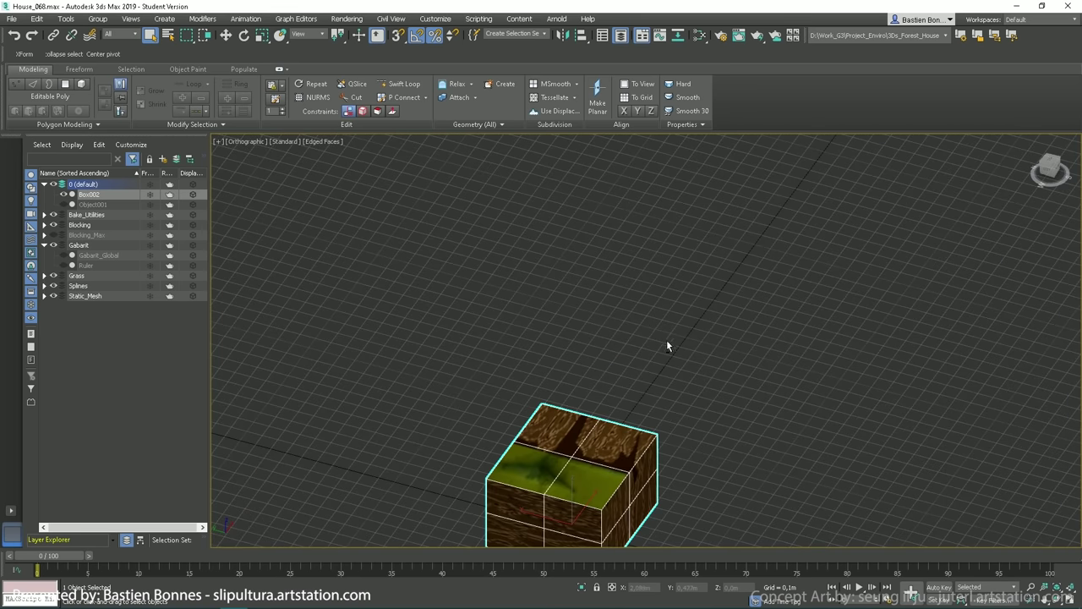
pyautogui.scroll(-4, 676, 350)
pyautogui.scroll(2, 688, 357)
pyautogui.moveTo(736, 362); pyautogui.dragTo(684, 310, button='middle')
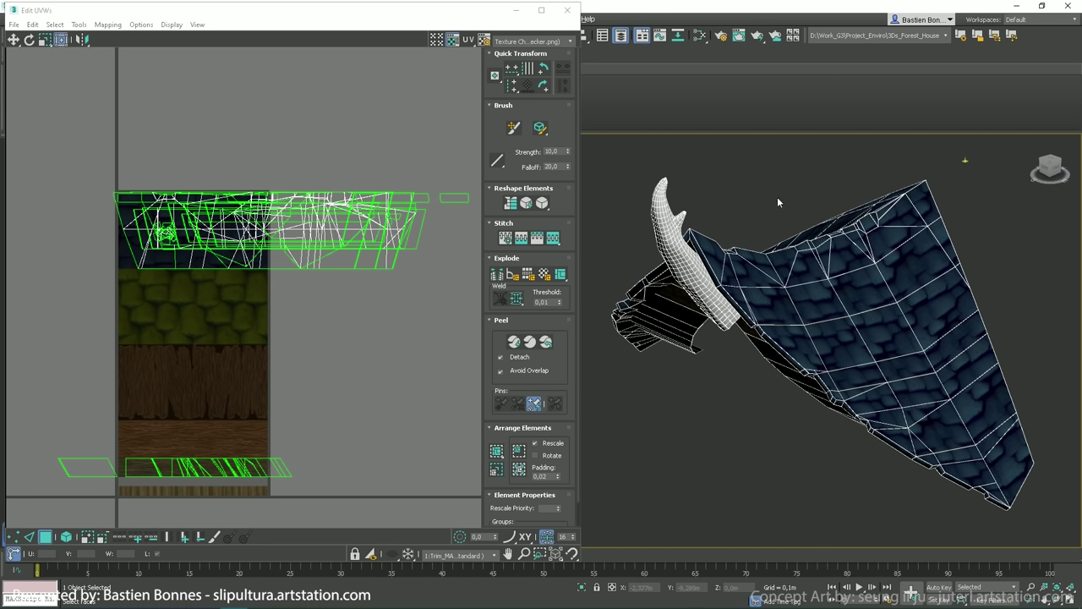
# Shift one roof UV island onto another strip of the slate-tile trim sheet and check the roof
pyautogui.keyDown('alt'); pyautogui.moveTo(778, 201); pyautogui.dragTo(812, 339, button='middle'); pyautogui.keyUp('alt')
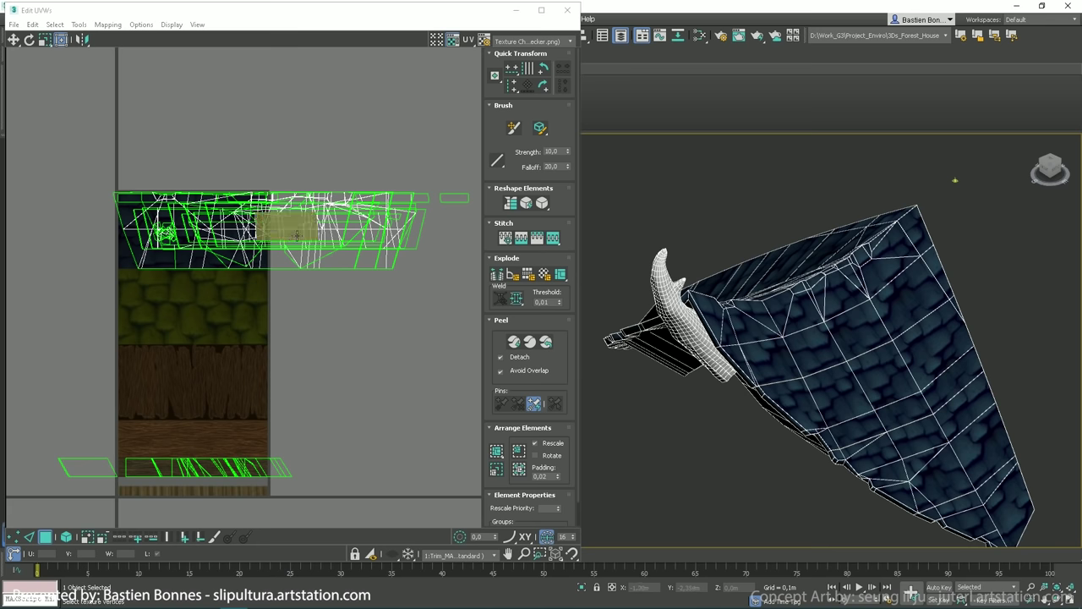
pyautogui.click(272, 229)
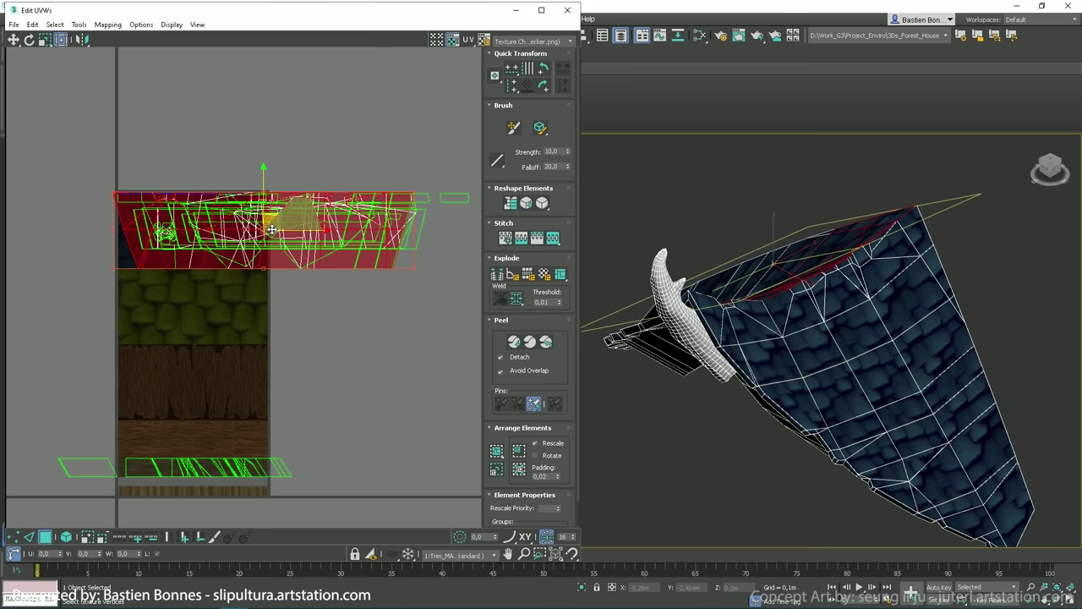
pyautogui.keyDown('alt'); pyautogui.moveTo(761, 296); pyautogui.dragTo(841, 303, button='middle'); pyautogui.keyUp('alt')
pyautogui.moveTo(276, 228)
pyautogui.mouseDown()
pyautogui.moveTo(300, 170)
pyautogui.moveTo(205, 266)
pyautogui.moveTo(333, 244)
pyautogui.moveTo(256, 291)
pyautogui.moveTo(294, 215)
pyautogui.moveTo(277, 228)
pyautogui.mouseUp()
pyautogui.keyDown('alt'); pyautogui.moveTo(795, 306); pyautogui.dragTo(814, 318, button='middle'); pyautogui.keyUp('alt')
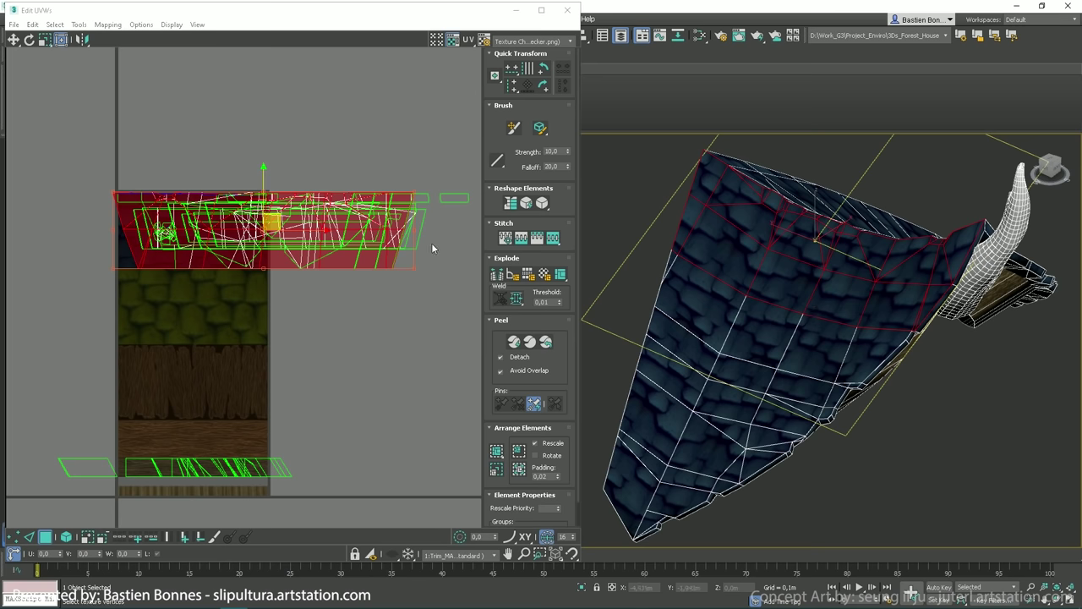
pyautogui.keyDown('alt'); pyautogui.moveTo(774, 263); pyautogui.dragTo(663, 231, button='middle'); pyautogui.keyUp('alt')
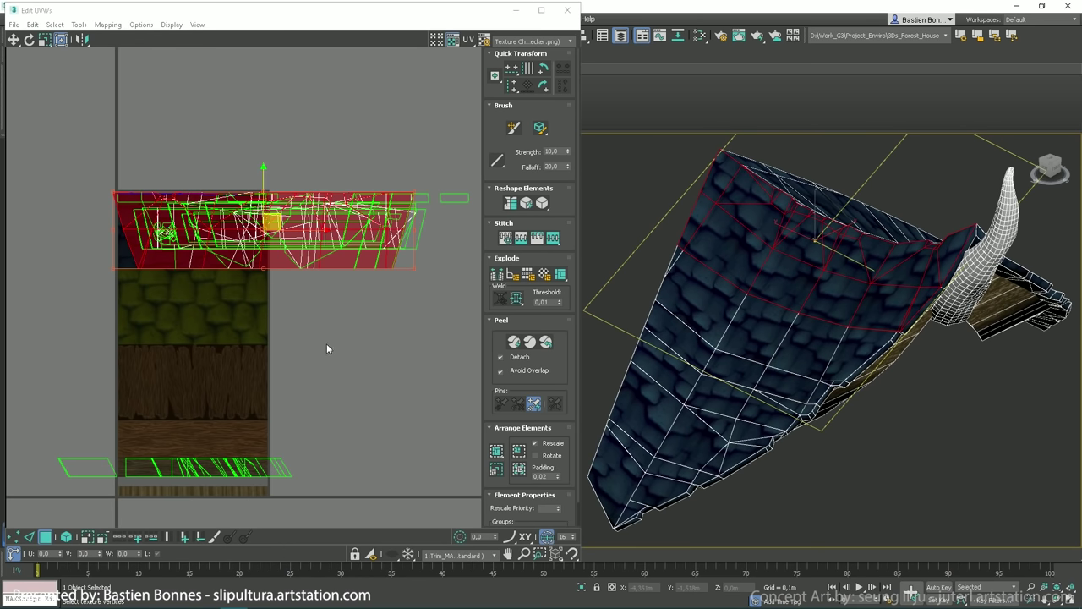
pyautogui.click(334, 306)
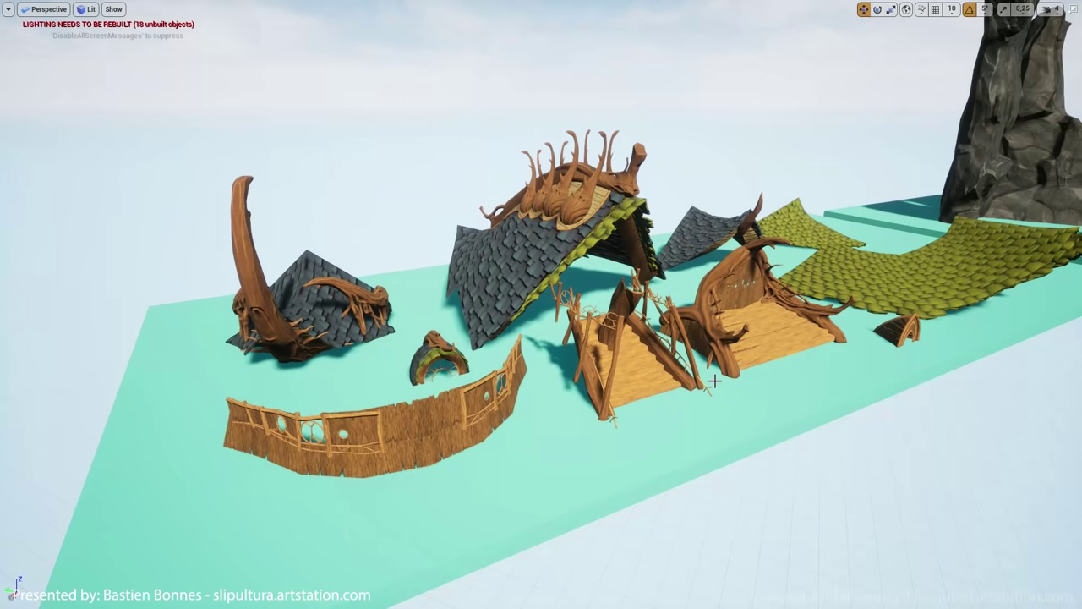
# Fly the Unreal camera close to the central horned roof, then switch to Substance Painter
pyautogui.moveTo(719, 379); pyautogui.dragTo(723, 315)
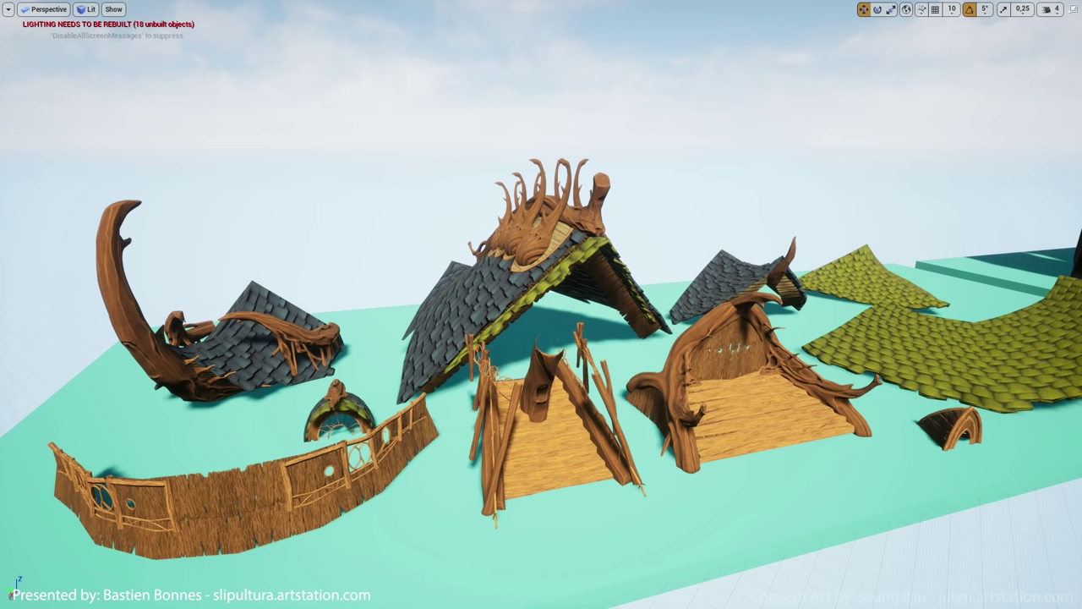
pyautogui.moveTo(723, 315); pyautogui.dragTo(737, 315)
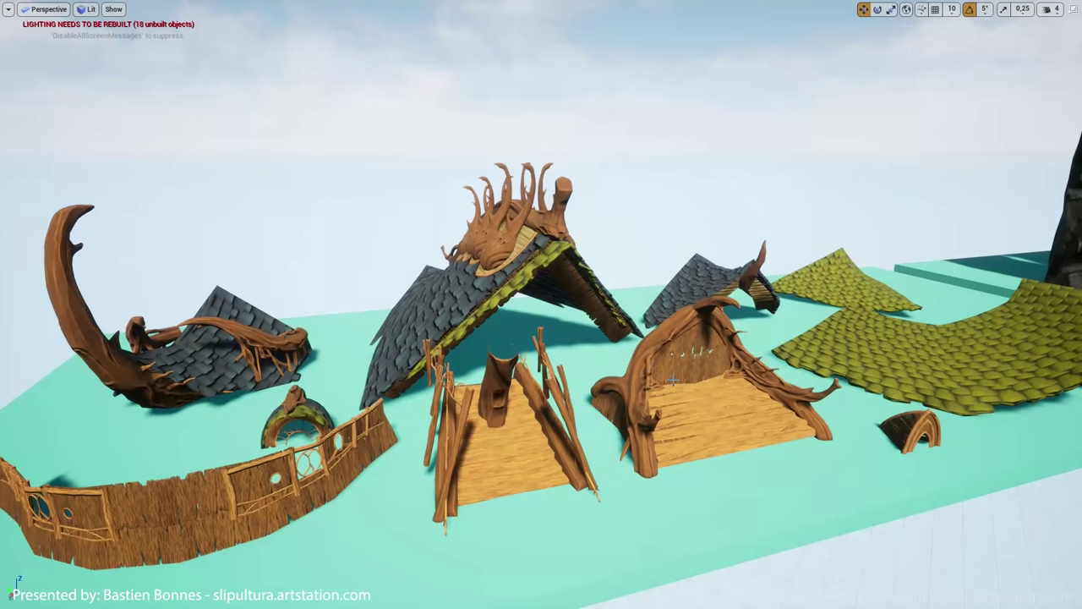
pyautogui.moveTo(673, 380); pyautogui.dragTo(661, 309, button='right')
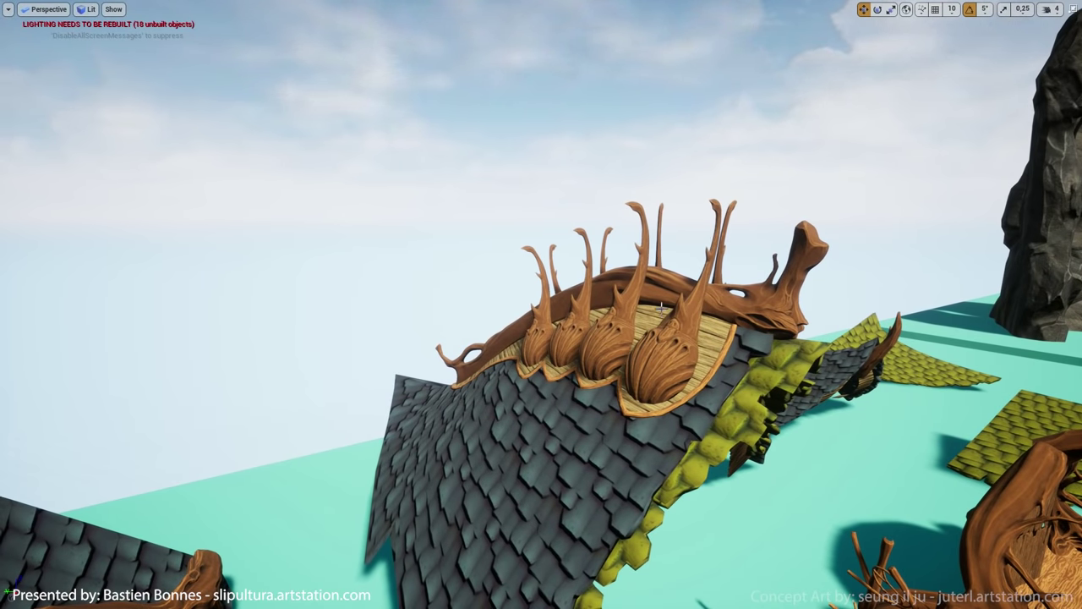
pyautogui.hotkey('alt', 'Tab')
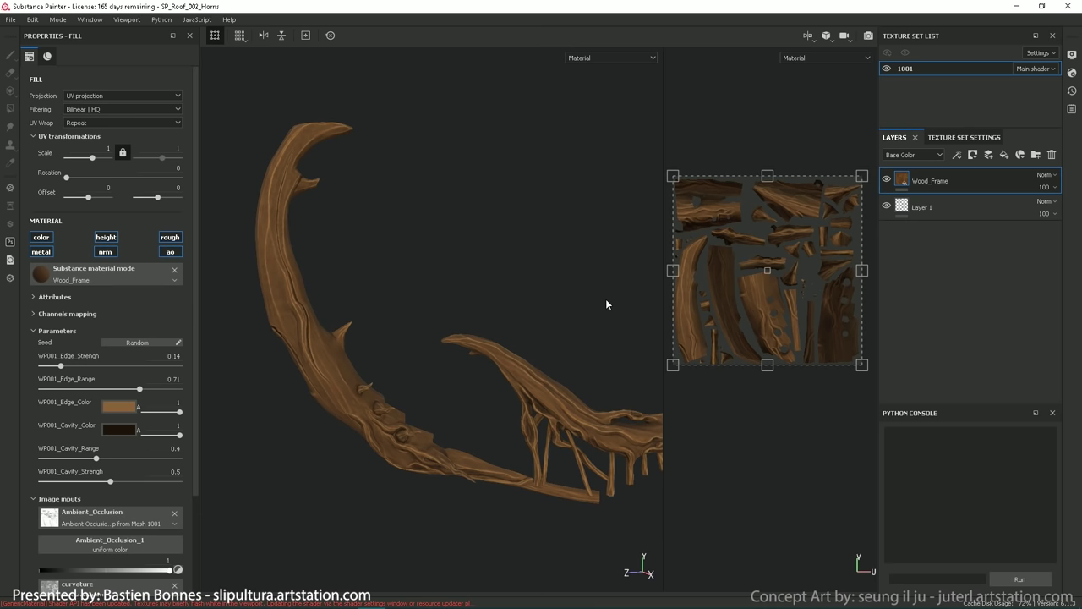
# Orbit around the horn mesh to inspect its Wood_Frame wood material
pyautogui.keyDown('alt'); pyautogui.moveTo(606, 306); pyautogui.dragTo(631, 337); pyautogui.keyUp('alt')
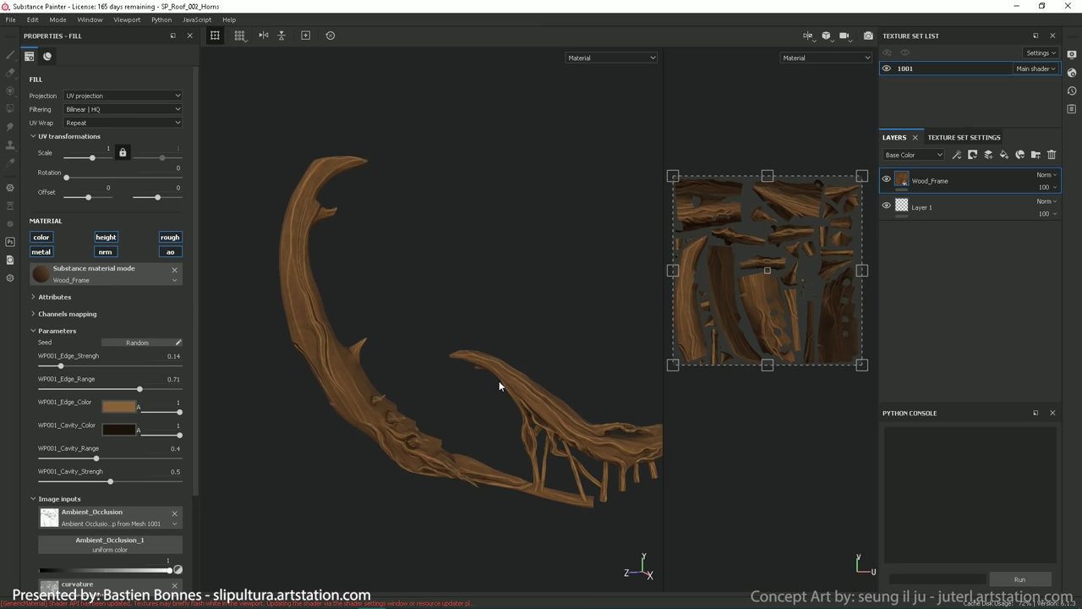
pyautogui.keyDown('alt'); pyautogui.moveTo(499, 381); pyautogui.dragTo(446, 367); pyautogui.keyUp('alt')
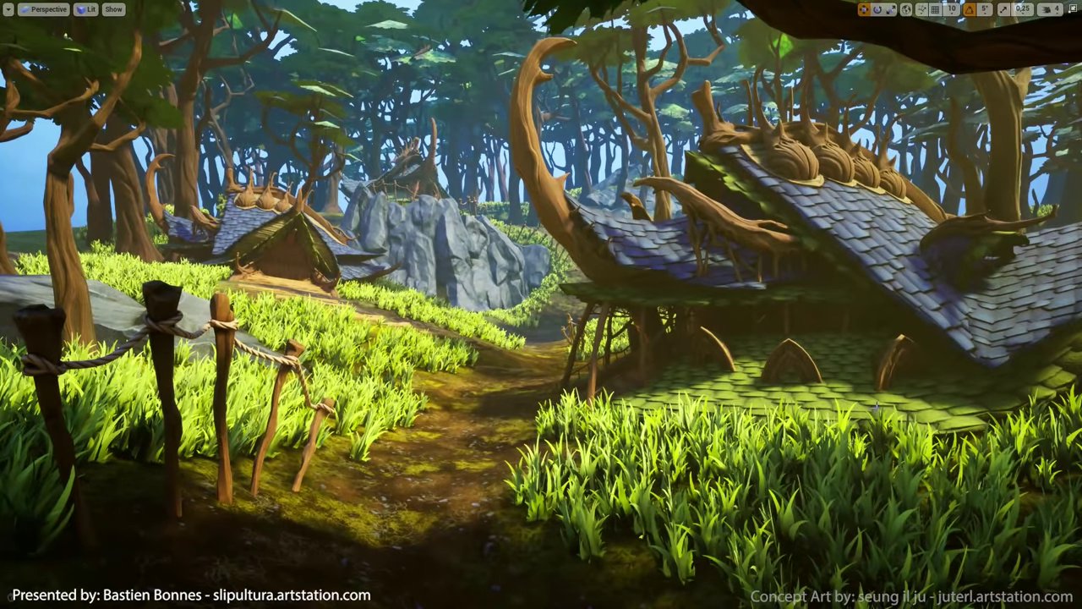
# Sweep the camera across the finished forest village level
pyautogui.moveTo(855, 404); pyautogui.dragTo(668, 252, button='right')
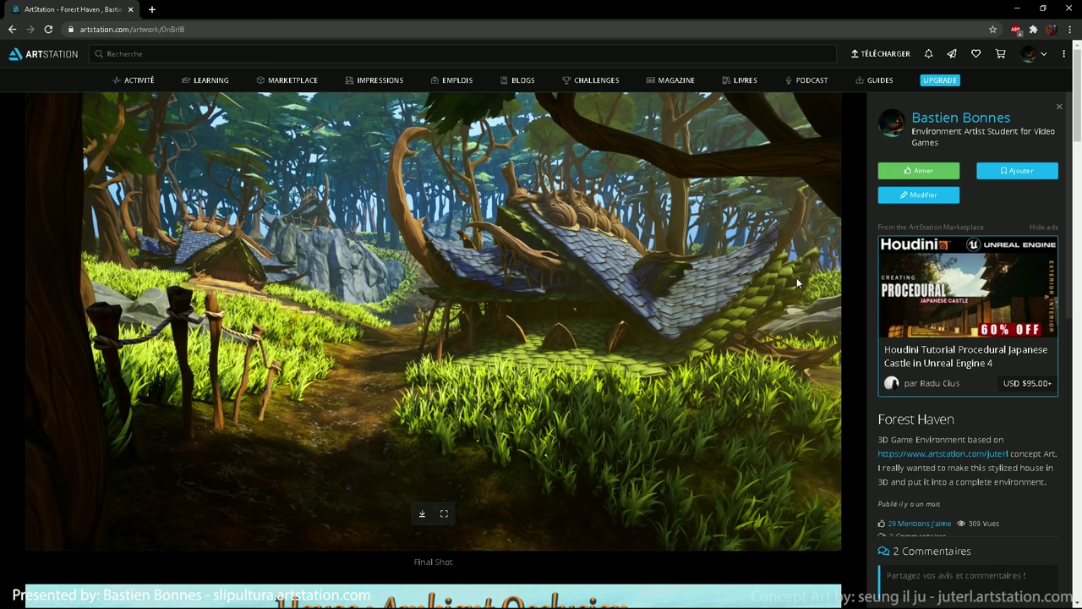
# Scroll past the Ambient Occlusion, Base Color and Normal images to the House : Textures breakdown
pyautogui.scroll(-2, 797, 277)
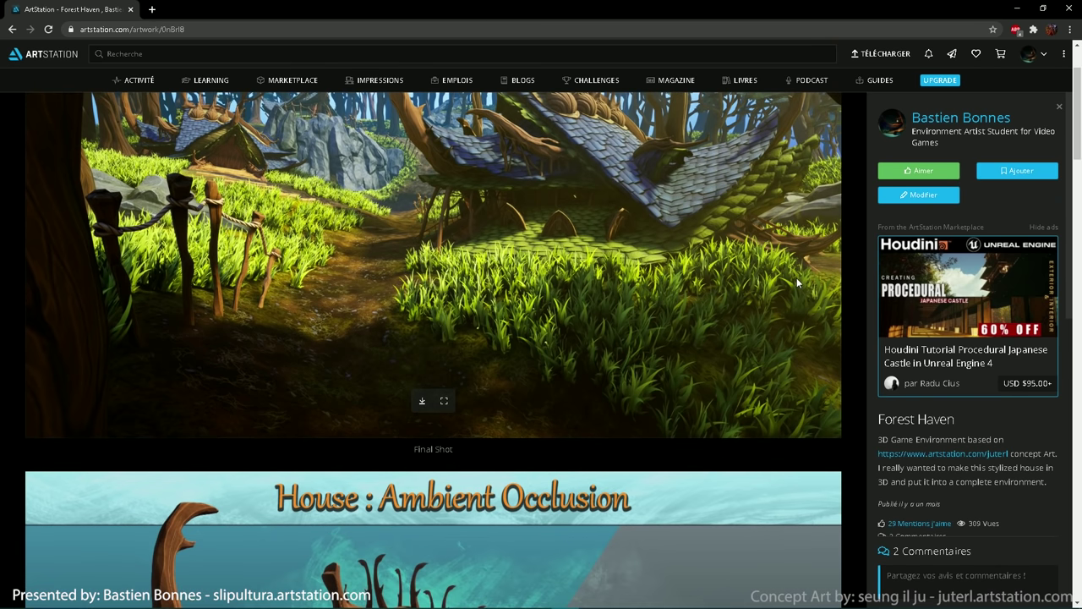
pyautogui.scroll(-4, 797, 282)
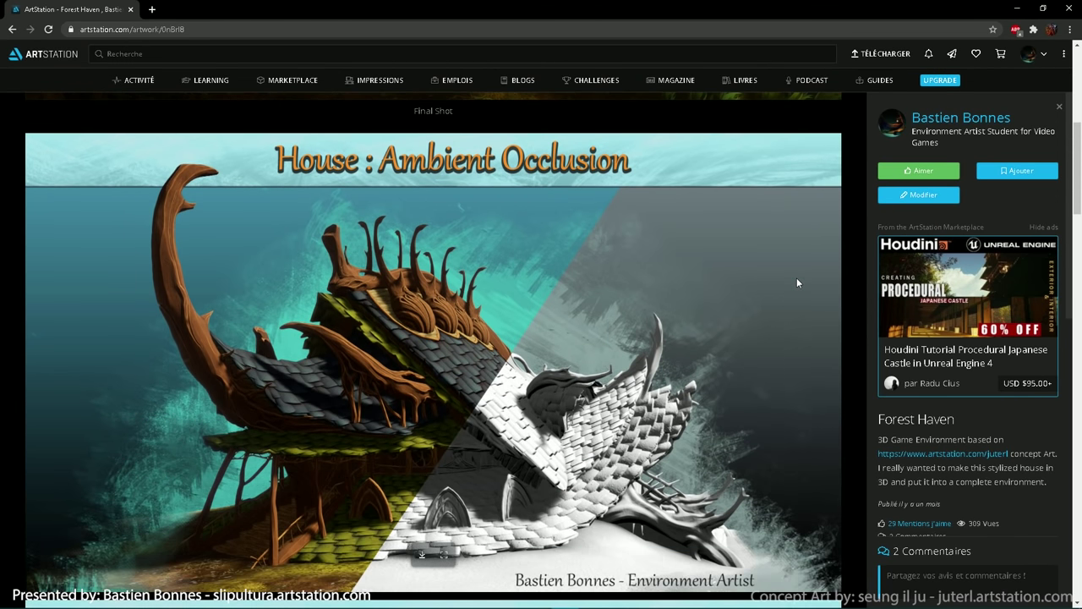
pyautogui.scroll(-5, 796, 282)
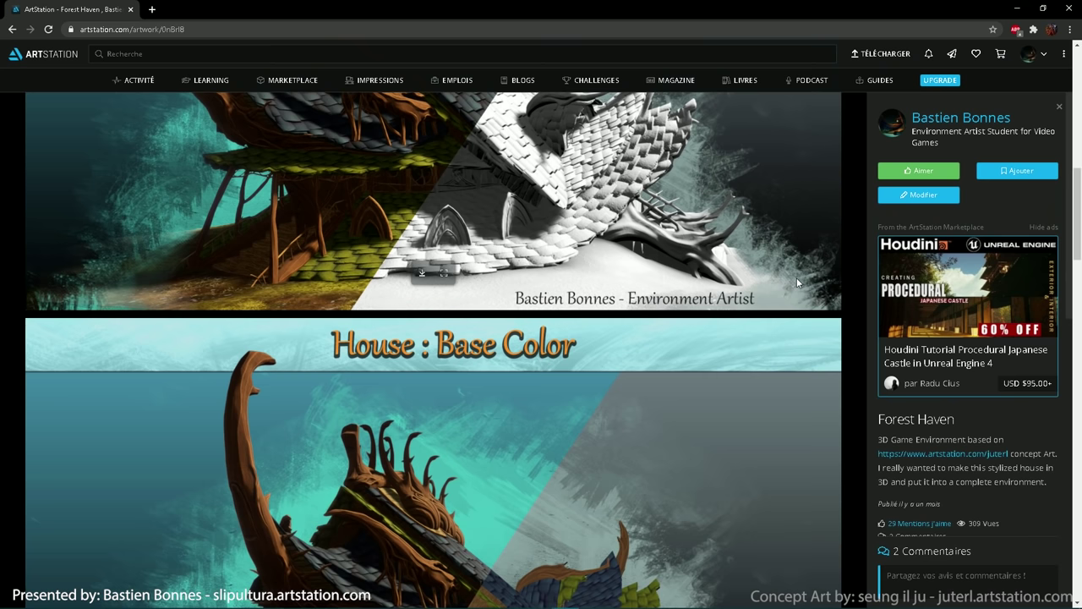
pyautogui.scroll(-1, 796, 281)
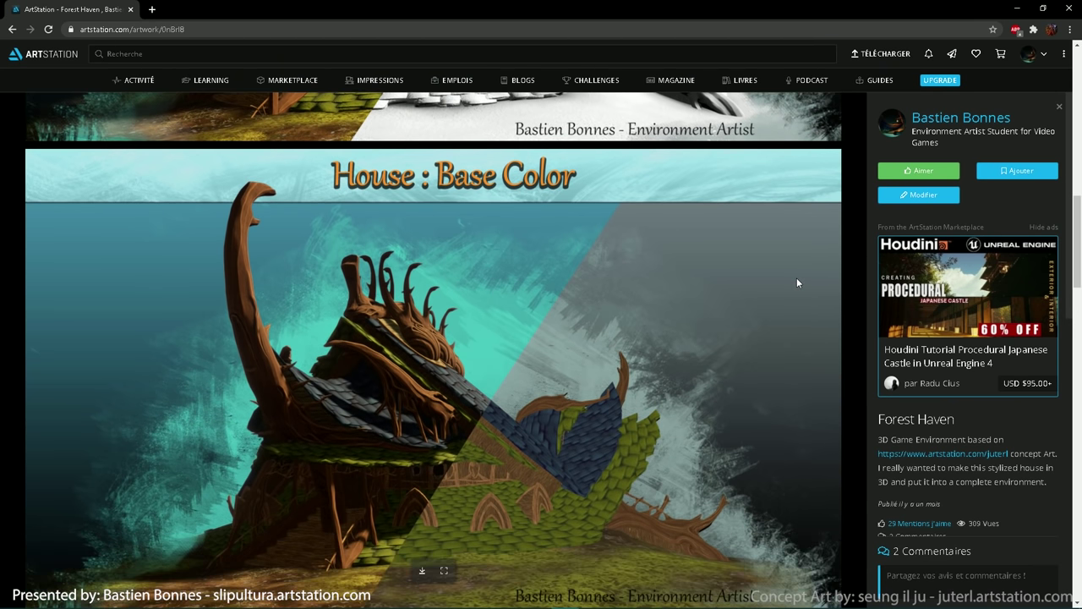
pyautogui.scroll(-2, 796, 281)
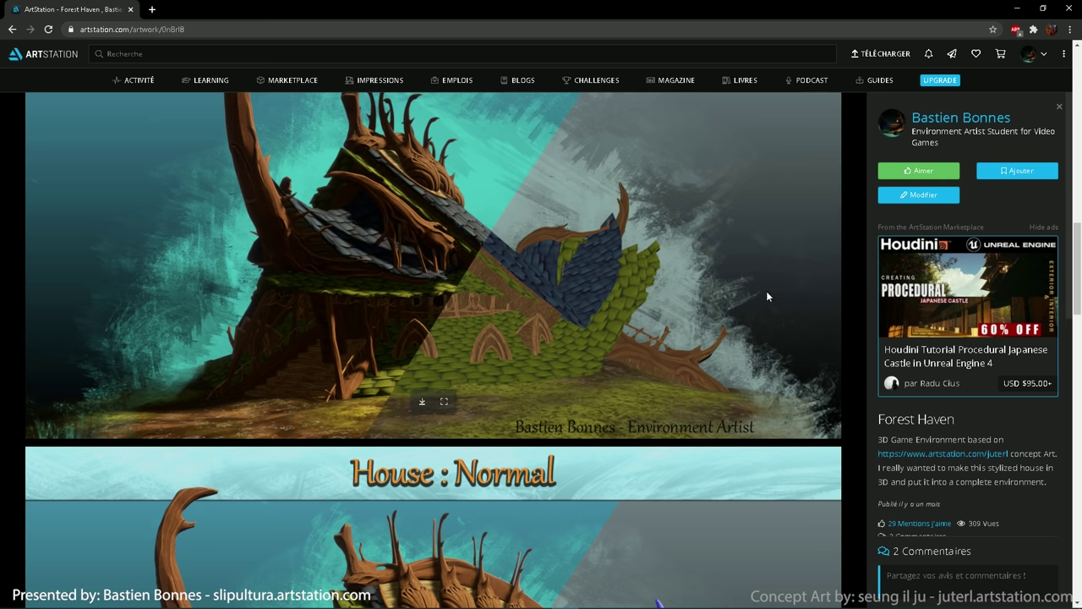
pyautogui.scroll(-2, 767, 292)
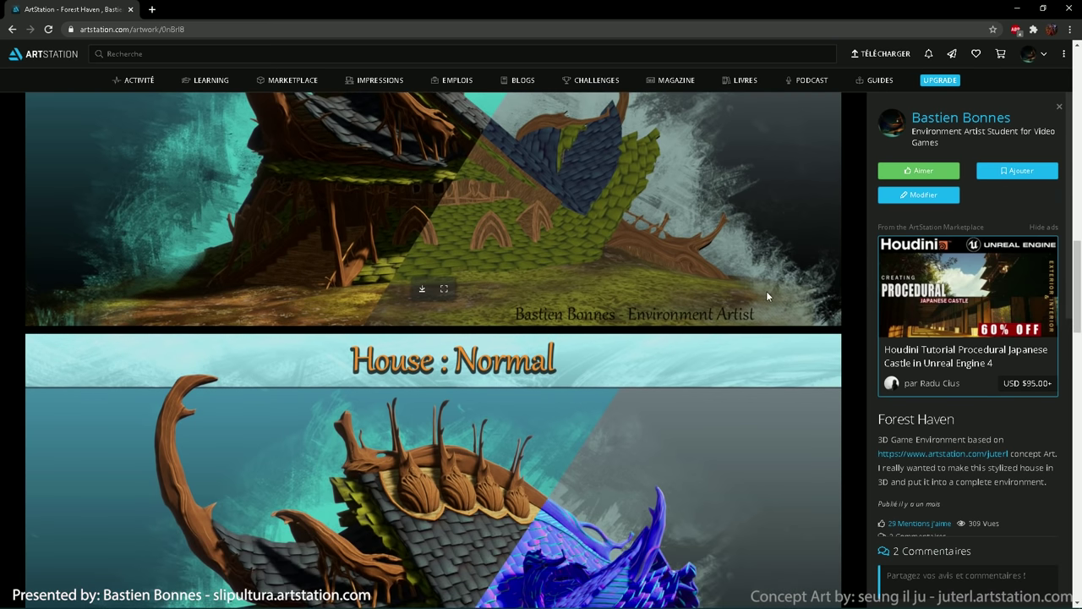
pyautogui.scroll(-2, 767, 295)
pyautogui.scroll(-2, 767, 295)
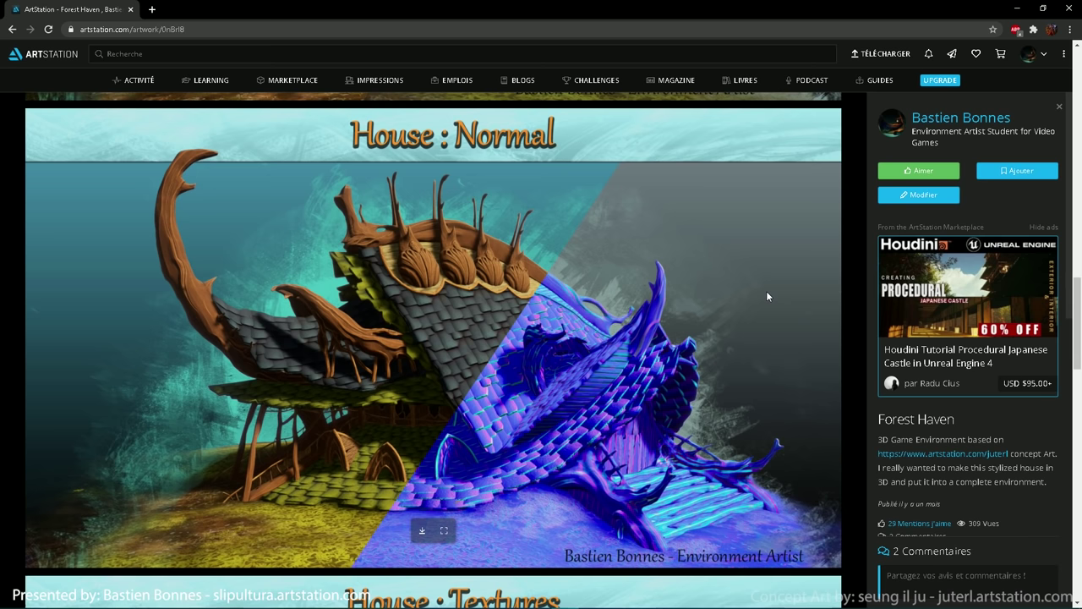
pyautogui.scroll(-6, 765, 295)
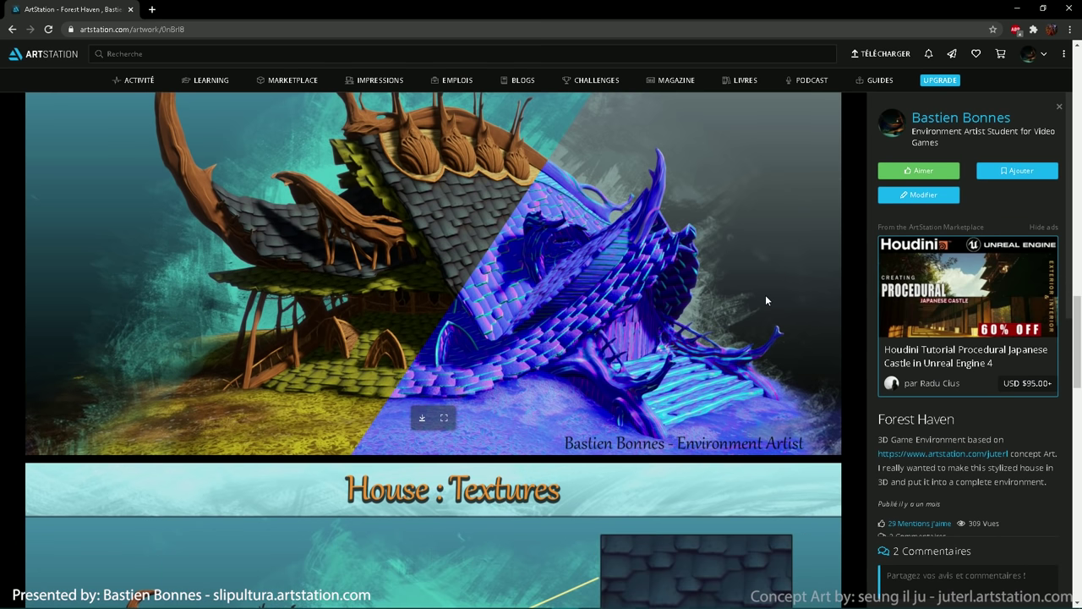
pyautogui.scroll(-1, 765, 298)
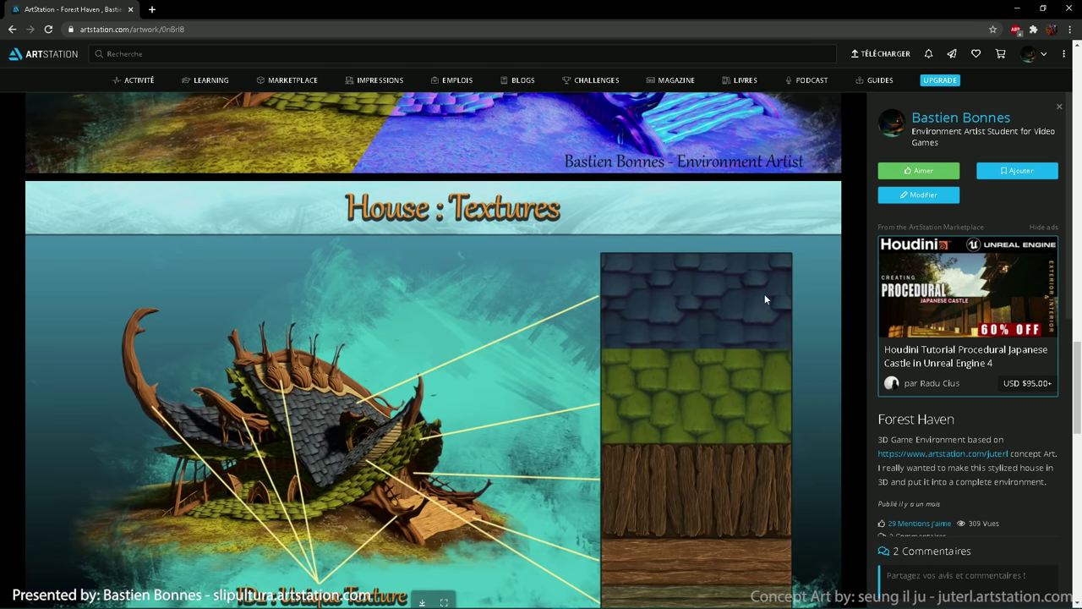
pyautogui.scroll(-1, 765, 298)
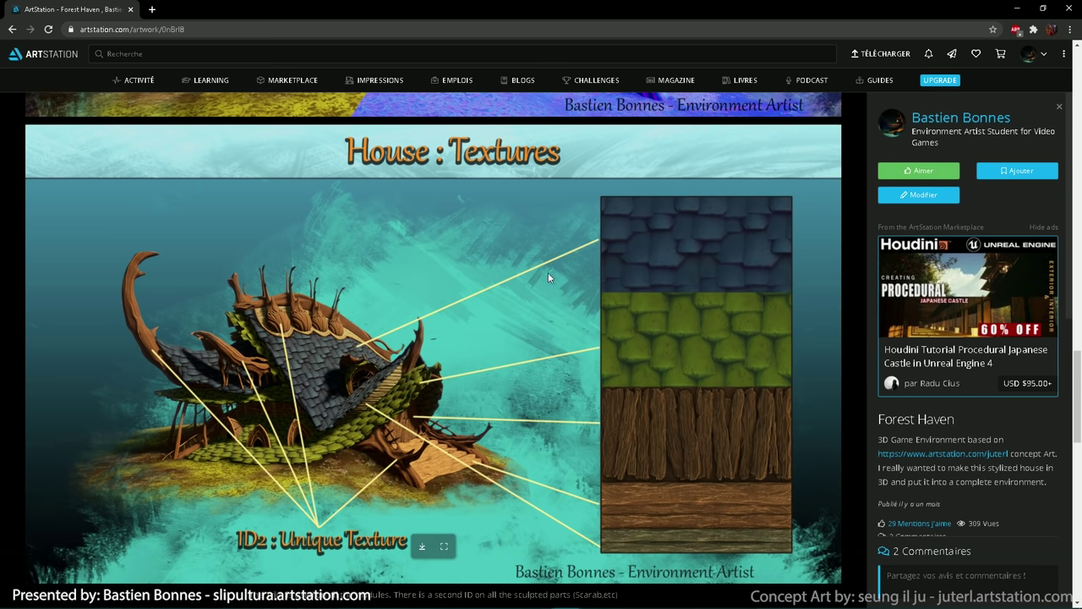